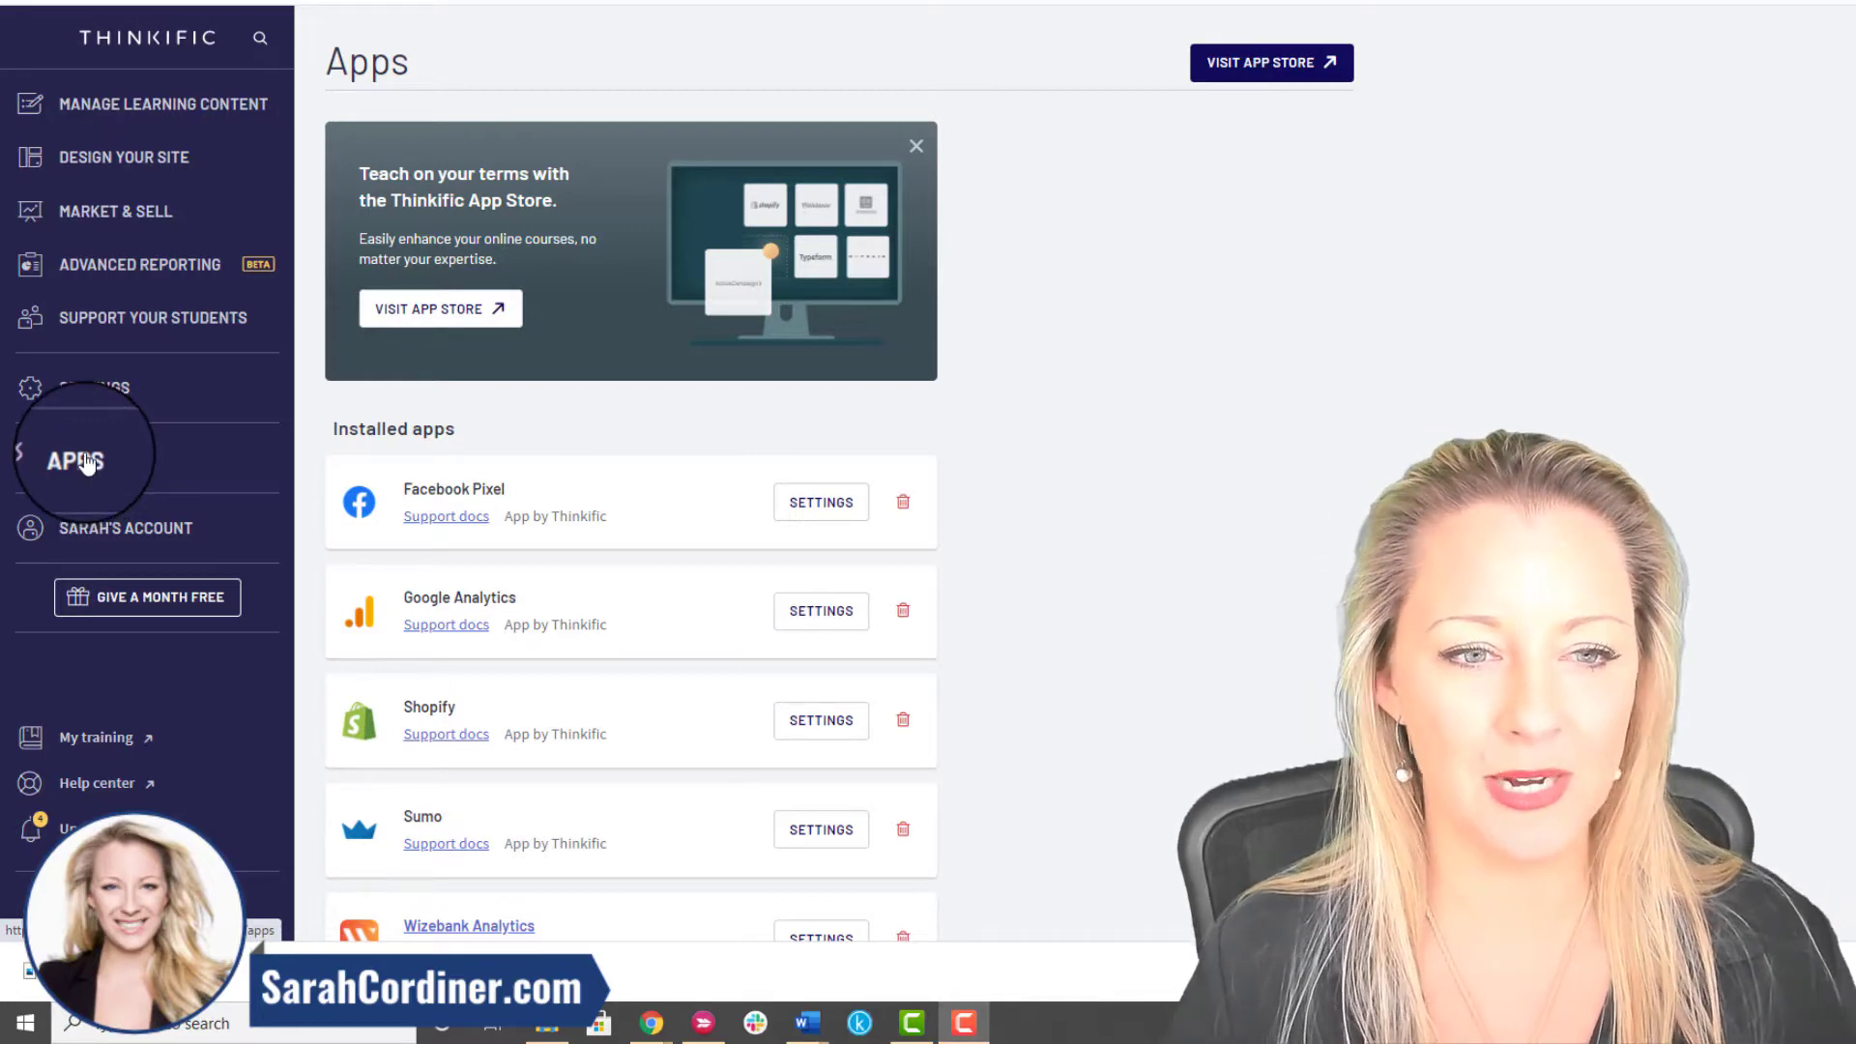
- Open the Active Campaign app's settings in Thinkific, then view ActiveCampaign's Developer API URL and key
scroll(909, 257, down, 3)
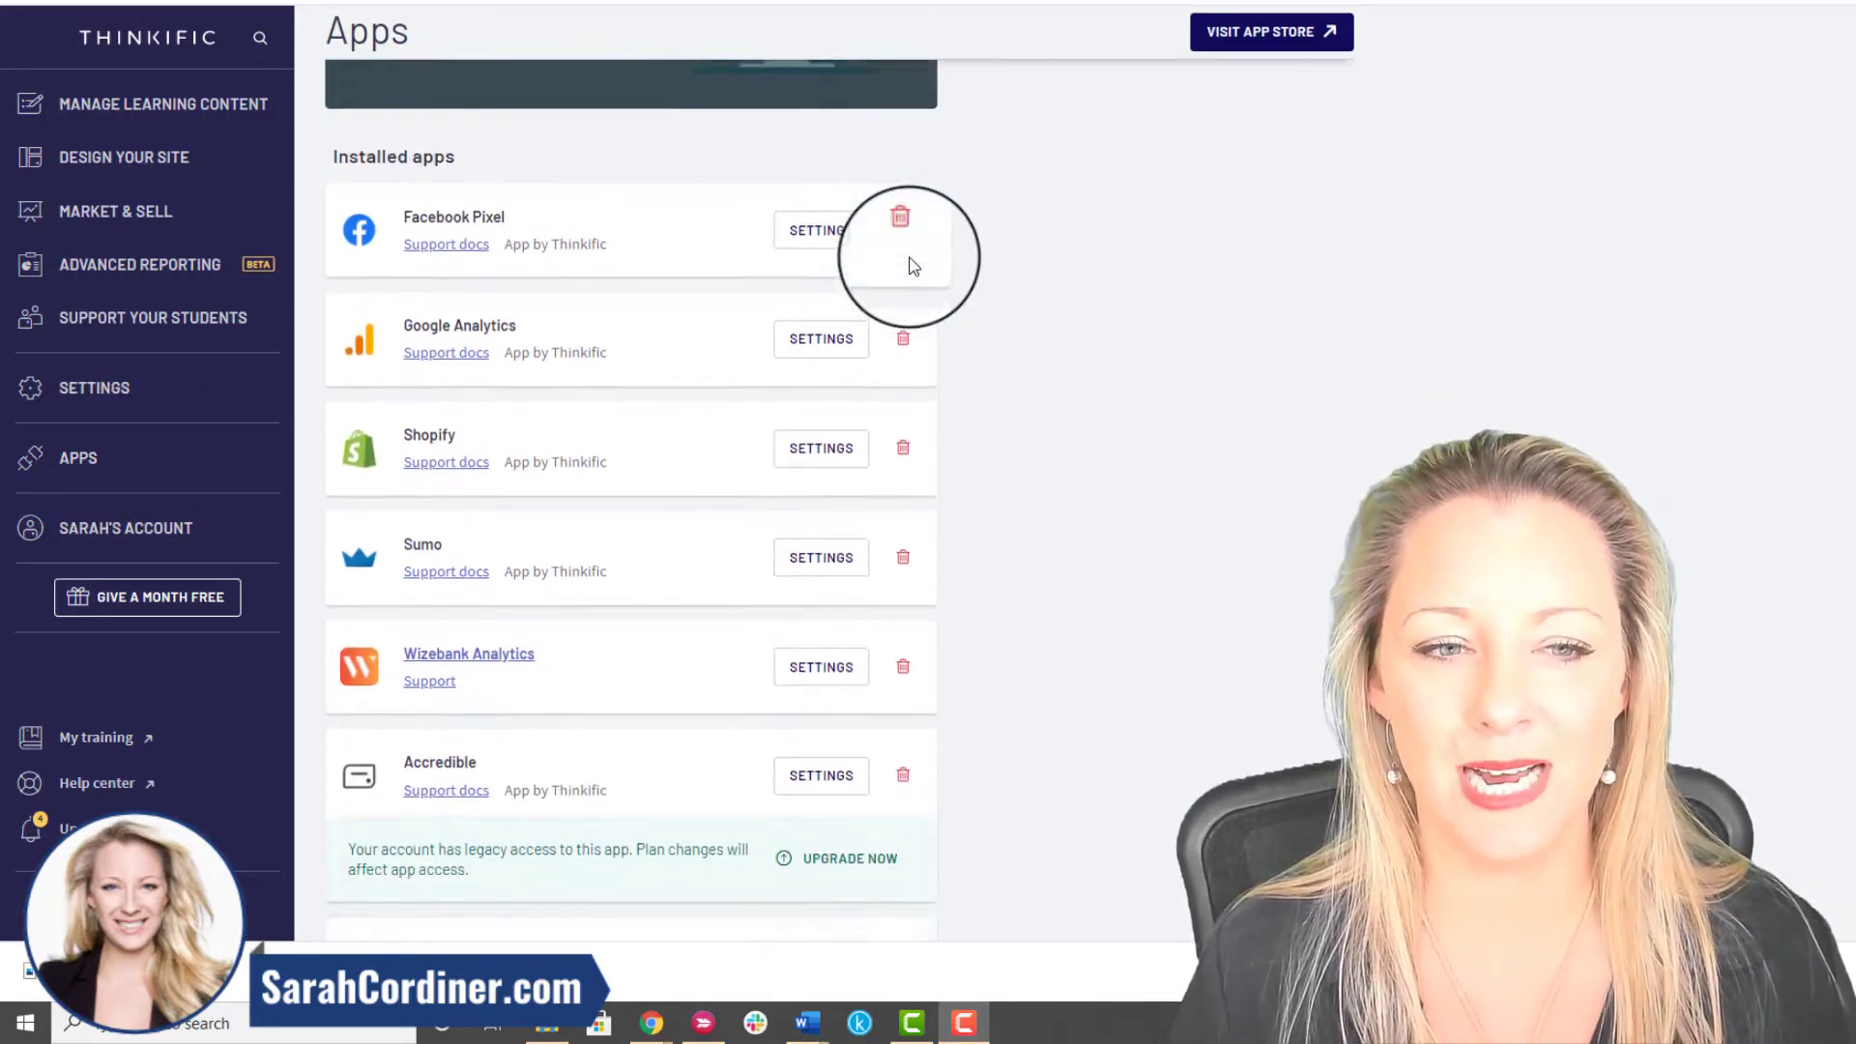
scroll(908, 261, down, 5)
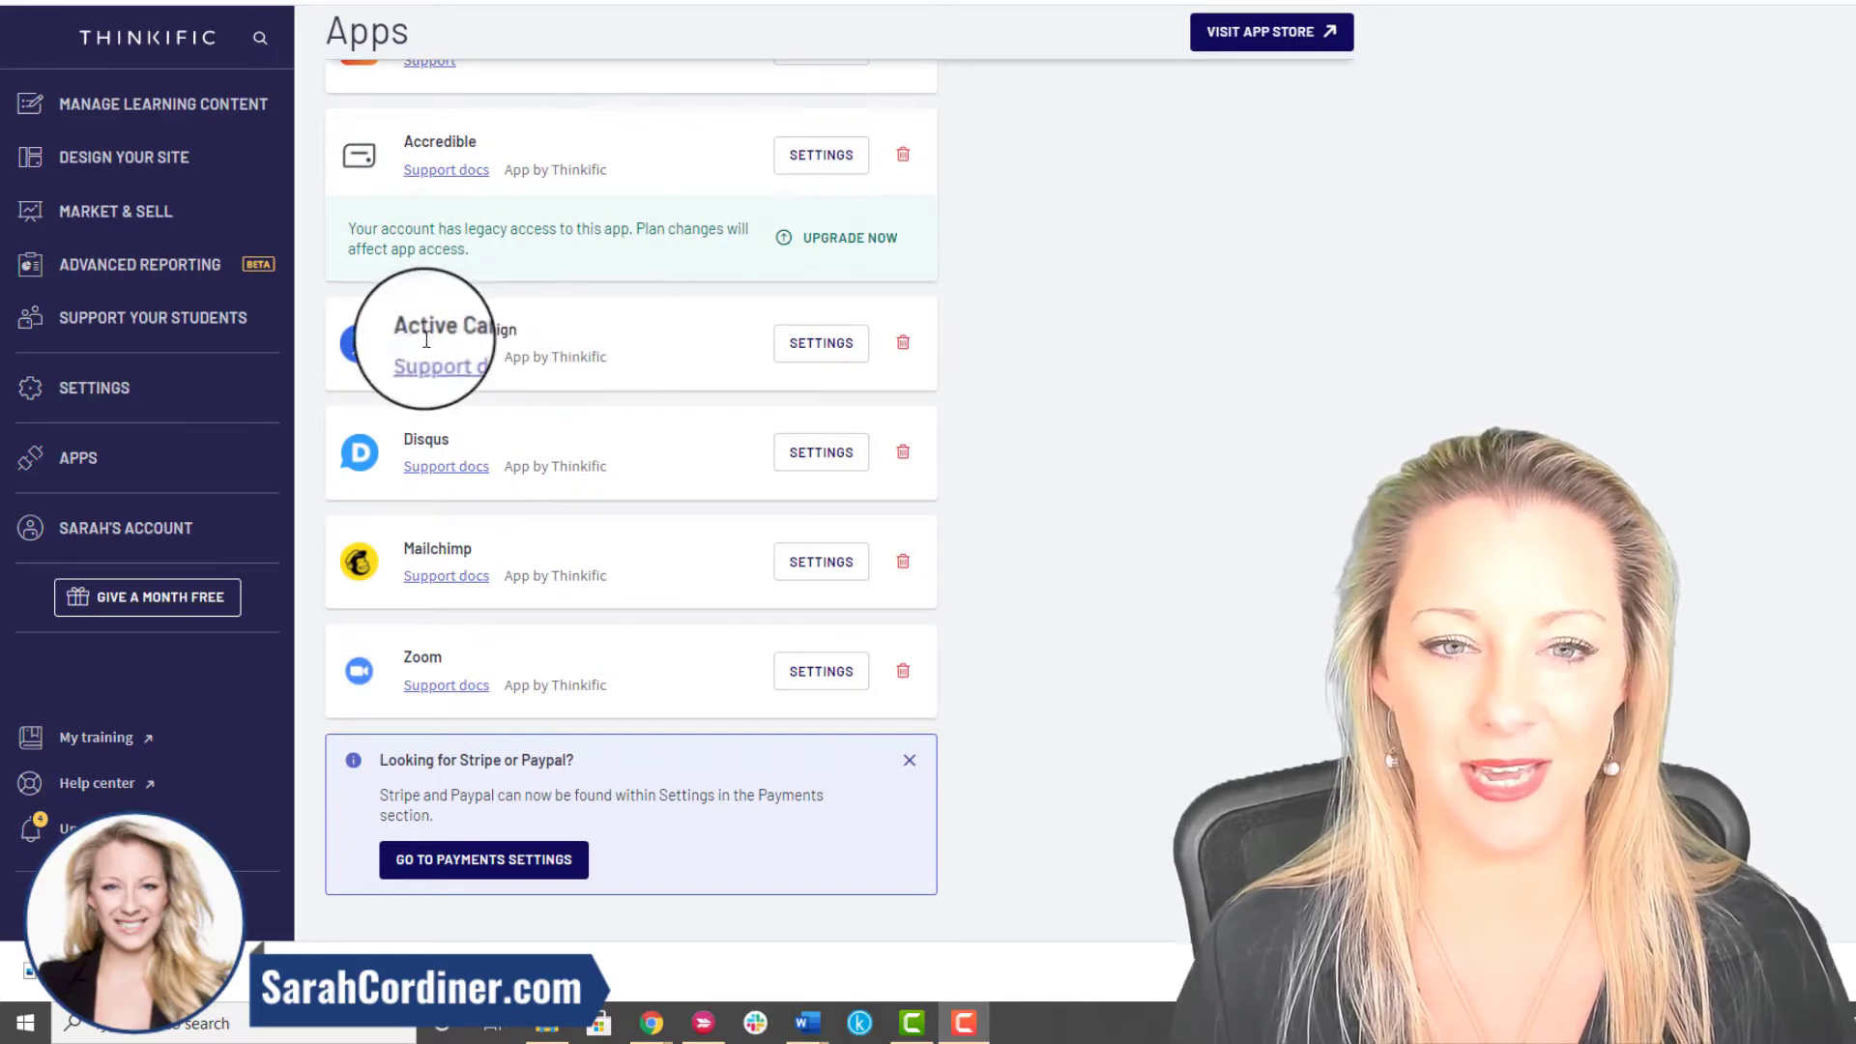
click(821, 346)
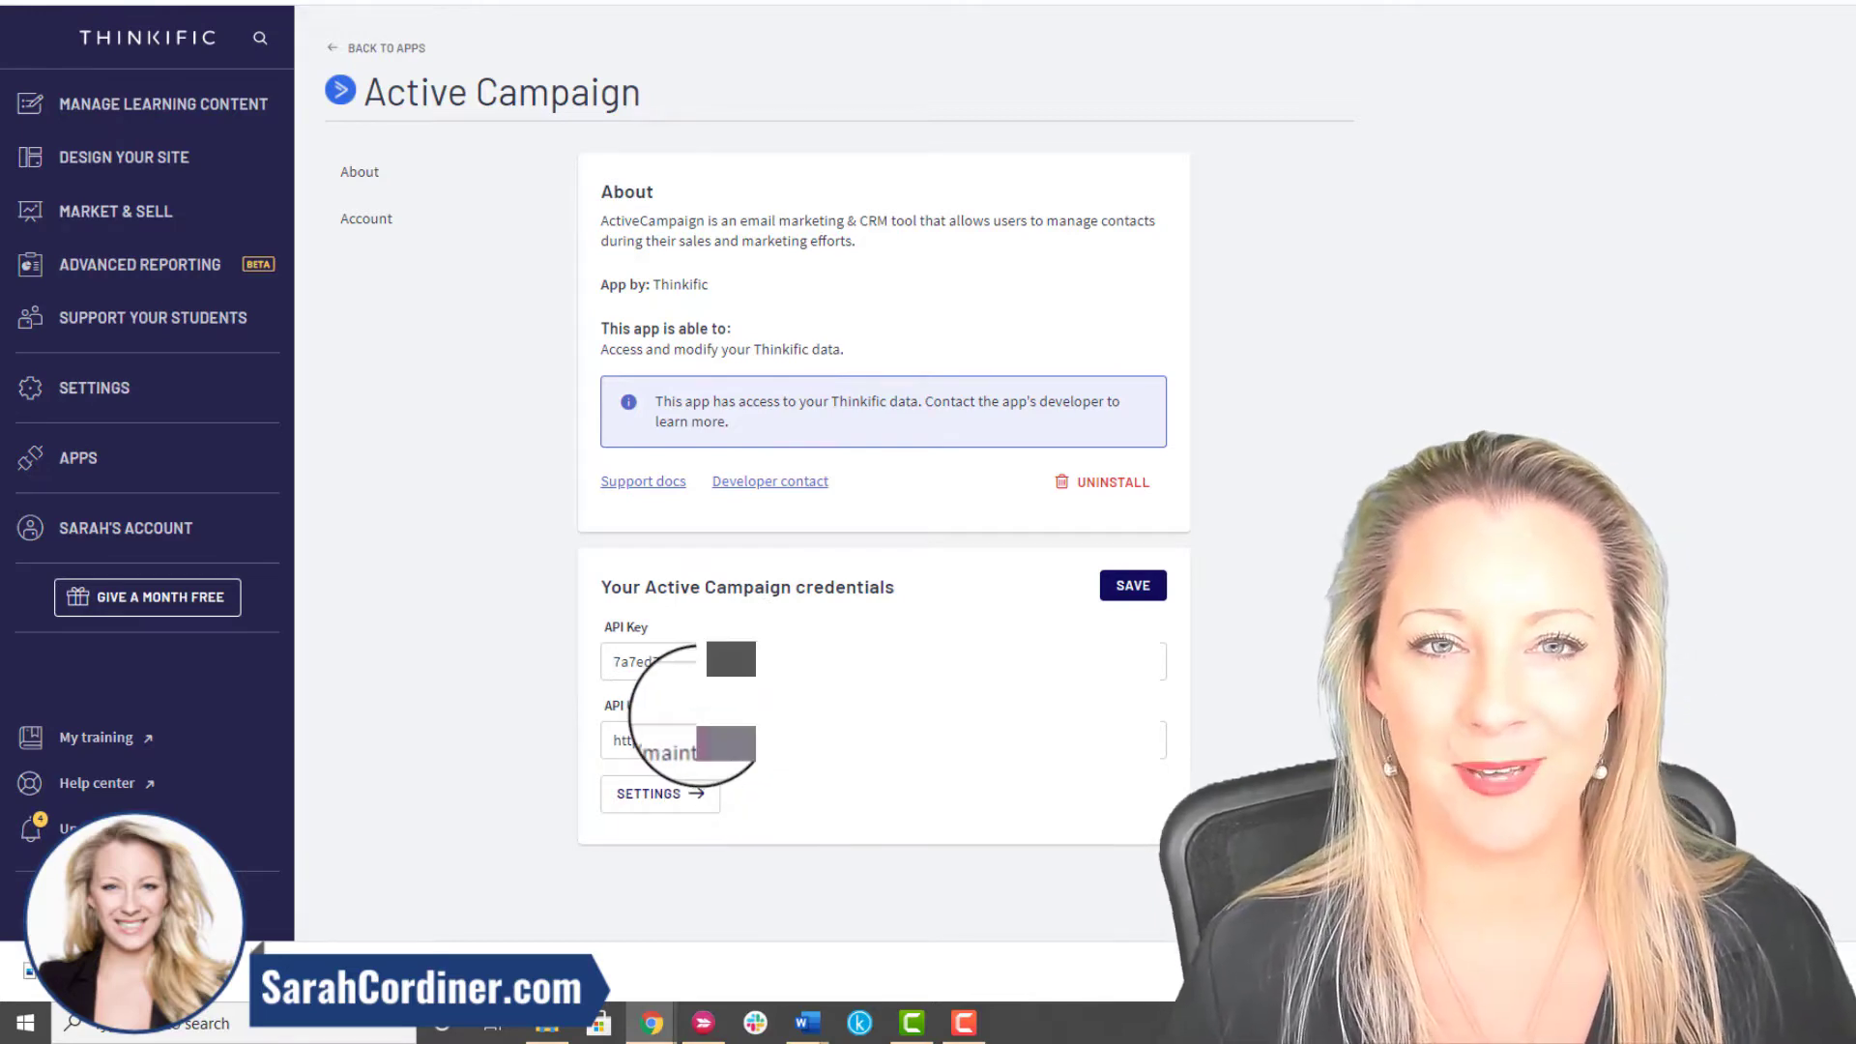
key(ctrl+Tab)
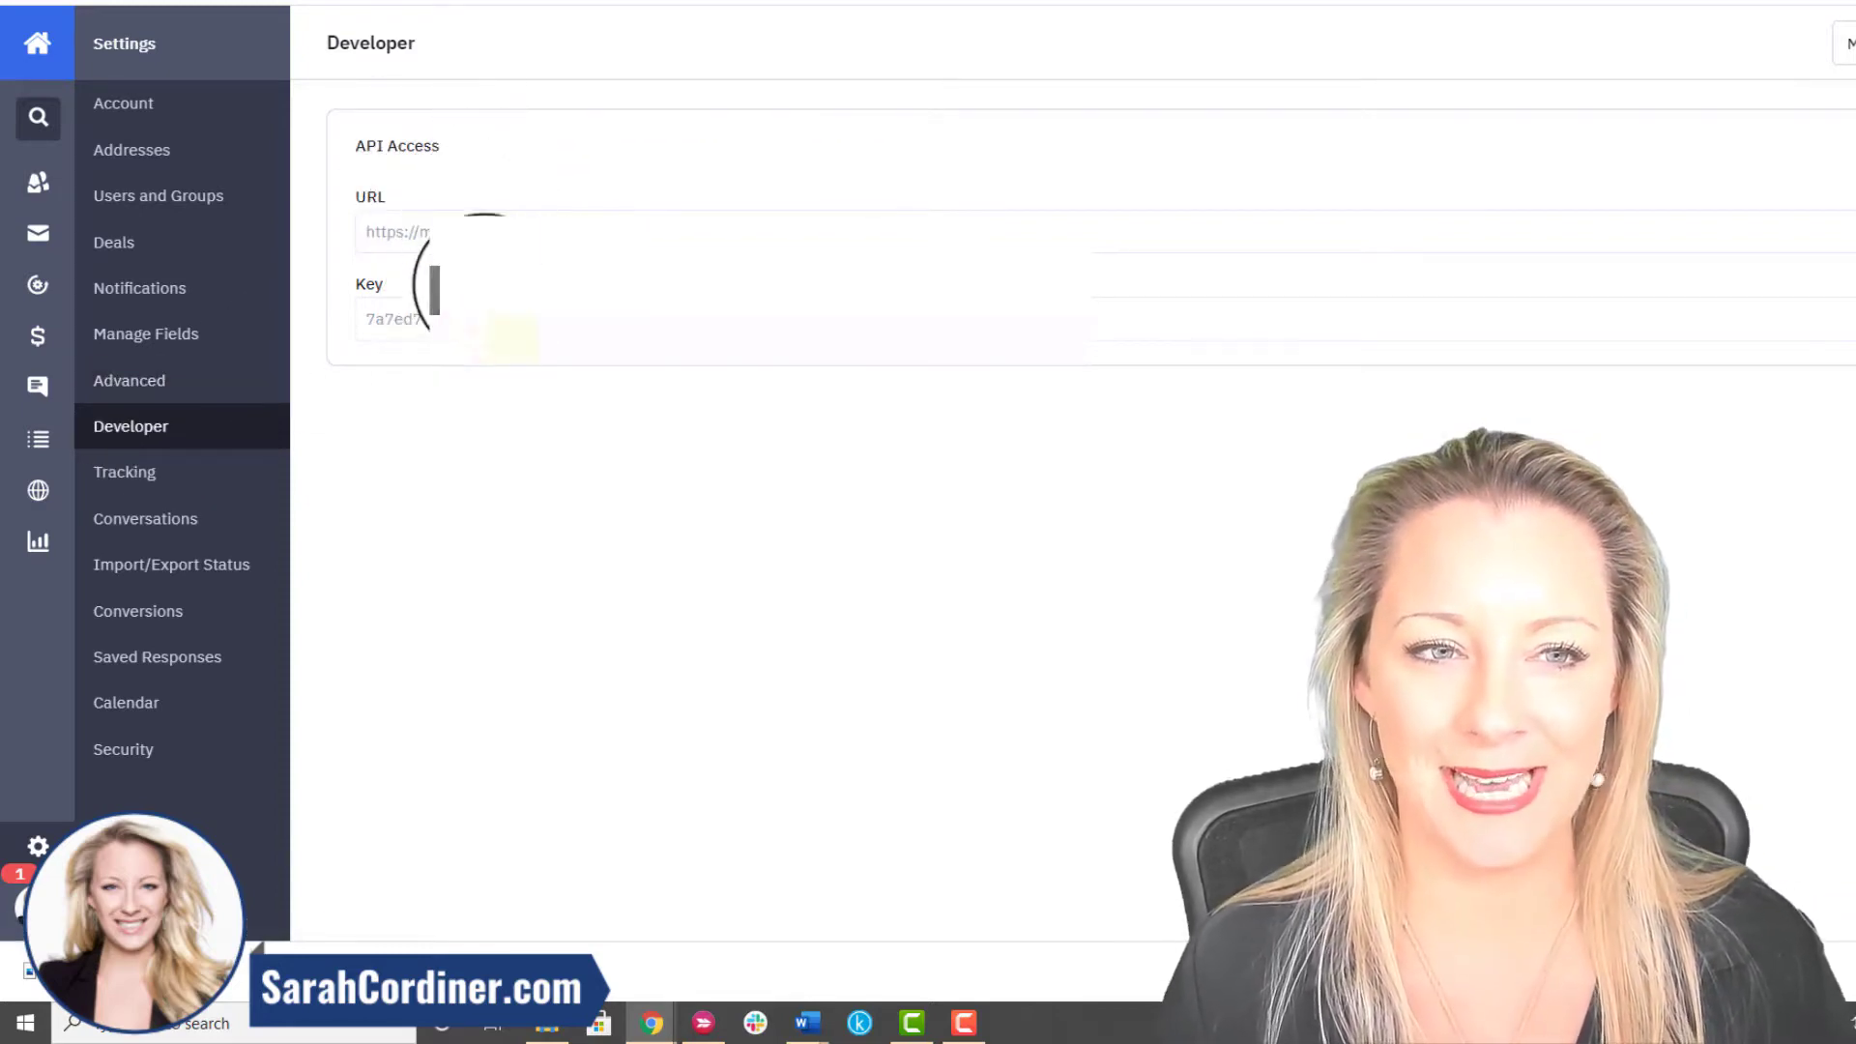
- Return to Thinkific's Active Campaign app page after reviewing the API URL and key
click(1016, 4)
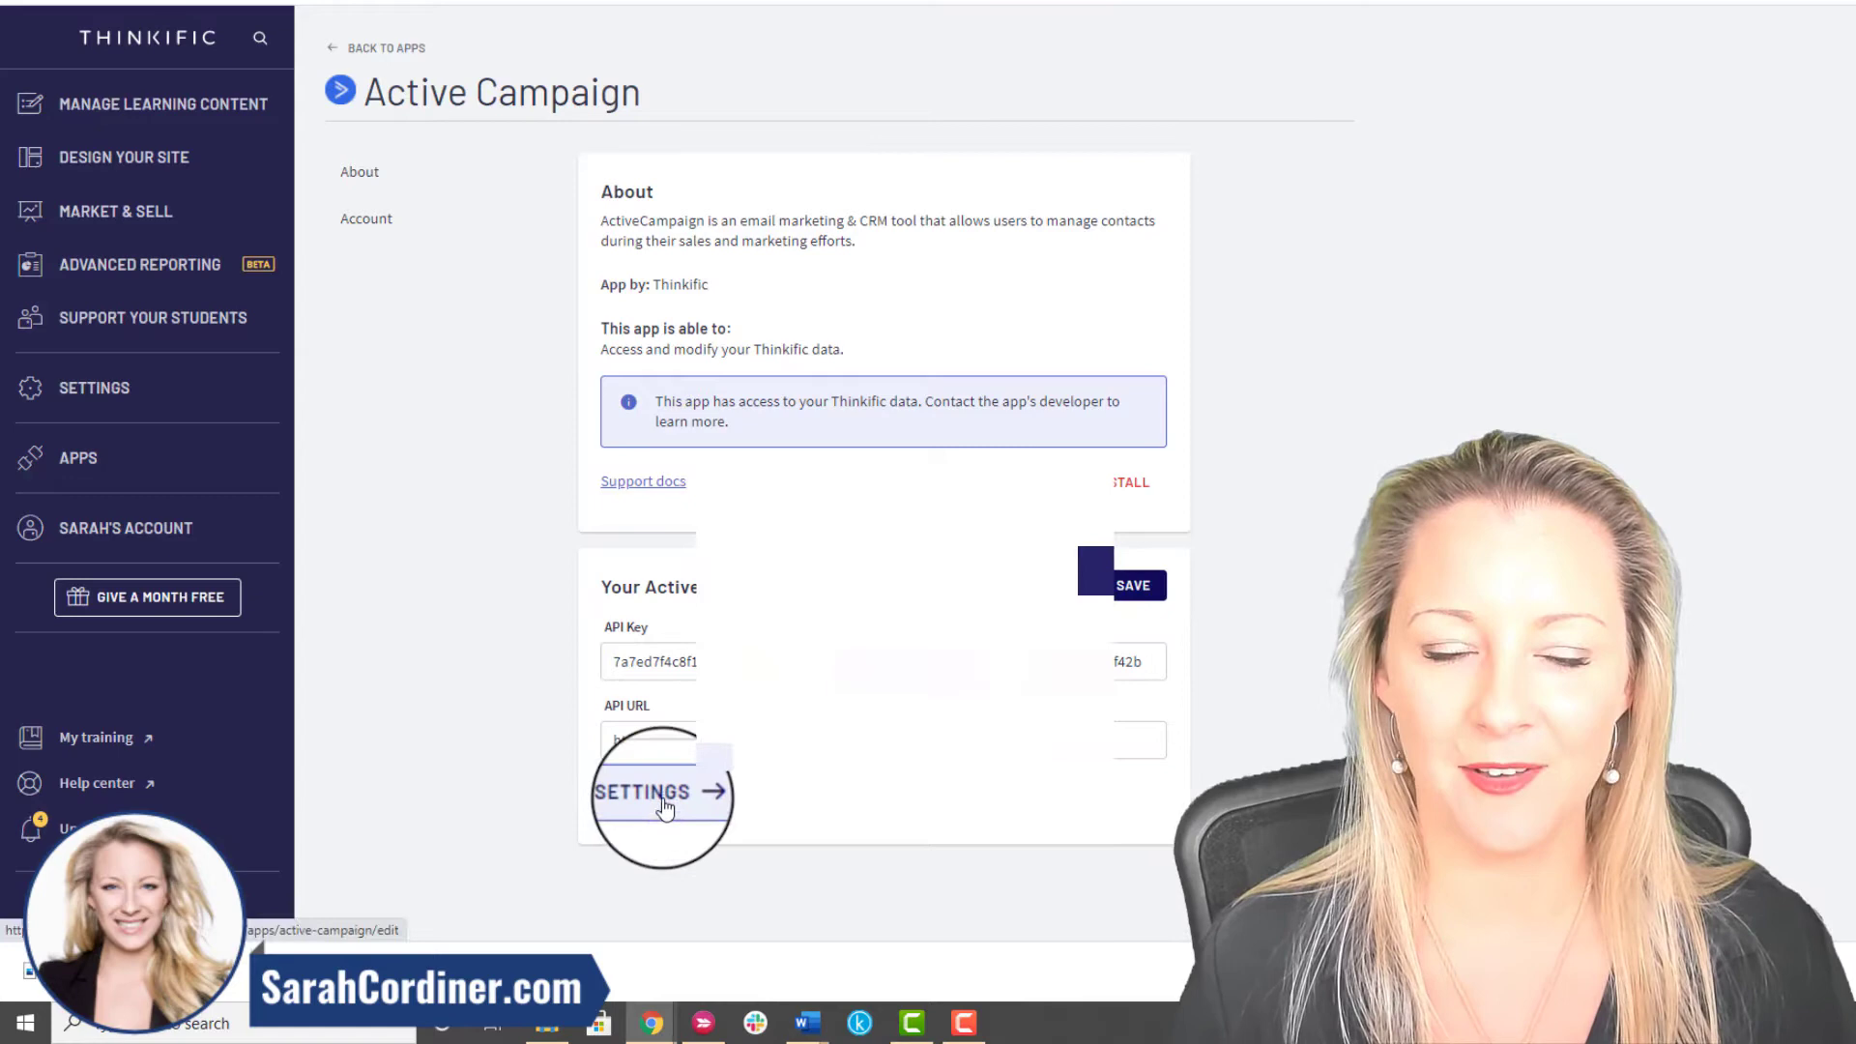
- Jump to ActiveCampaign's settings via the SETTINGS link under Your Active Campaign credentials
click(664, 804)
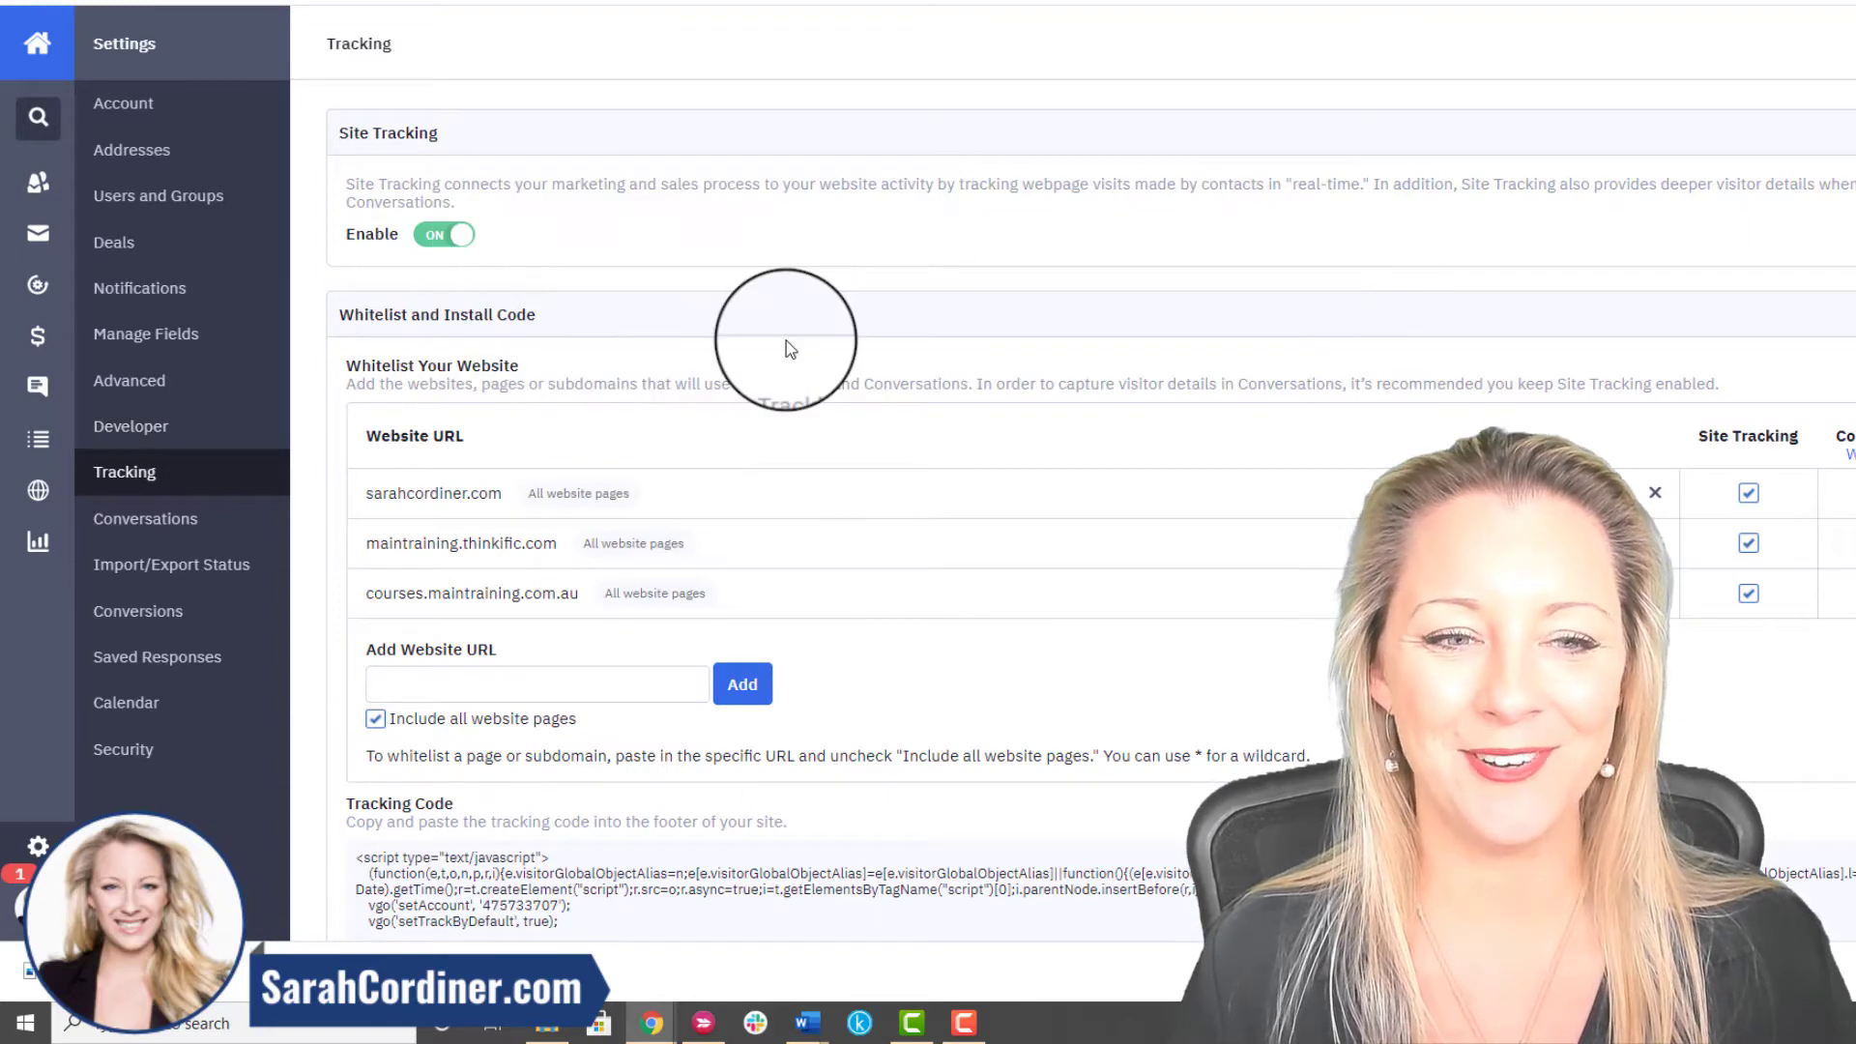
- Review the whitelisted websites on ActiveCampaign's Tracking page and select the site tracking code to copy
scroll(786, 340, down, 1)
scroll(455, 228, up, 1)
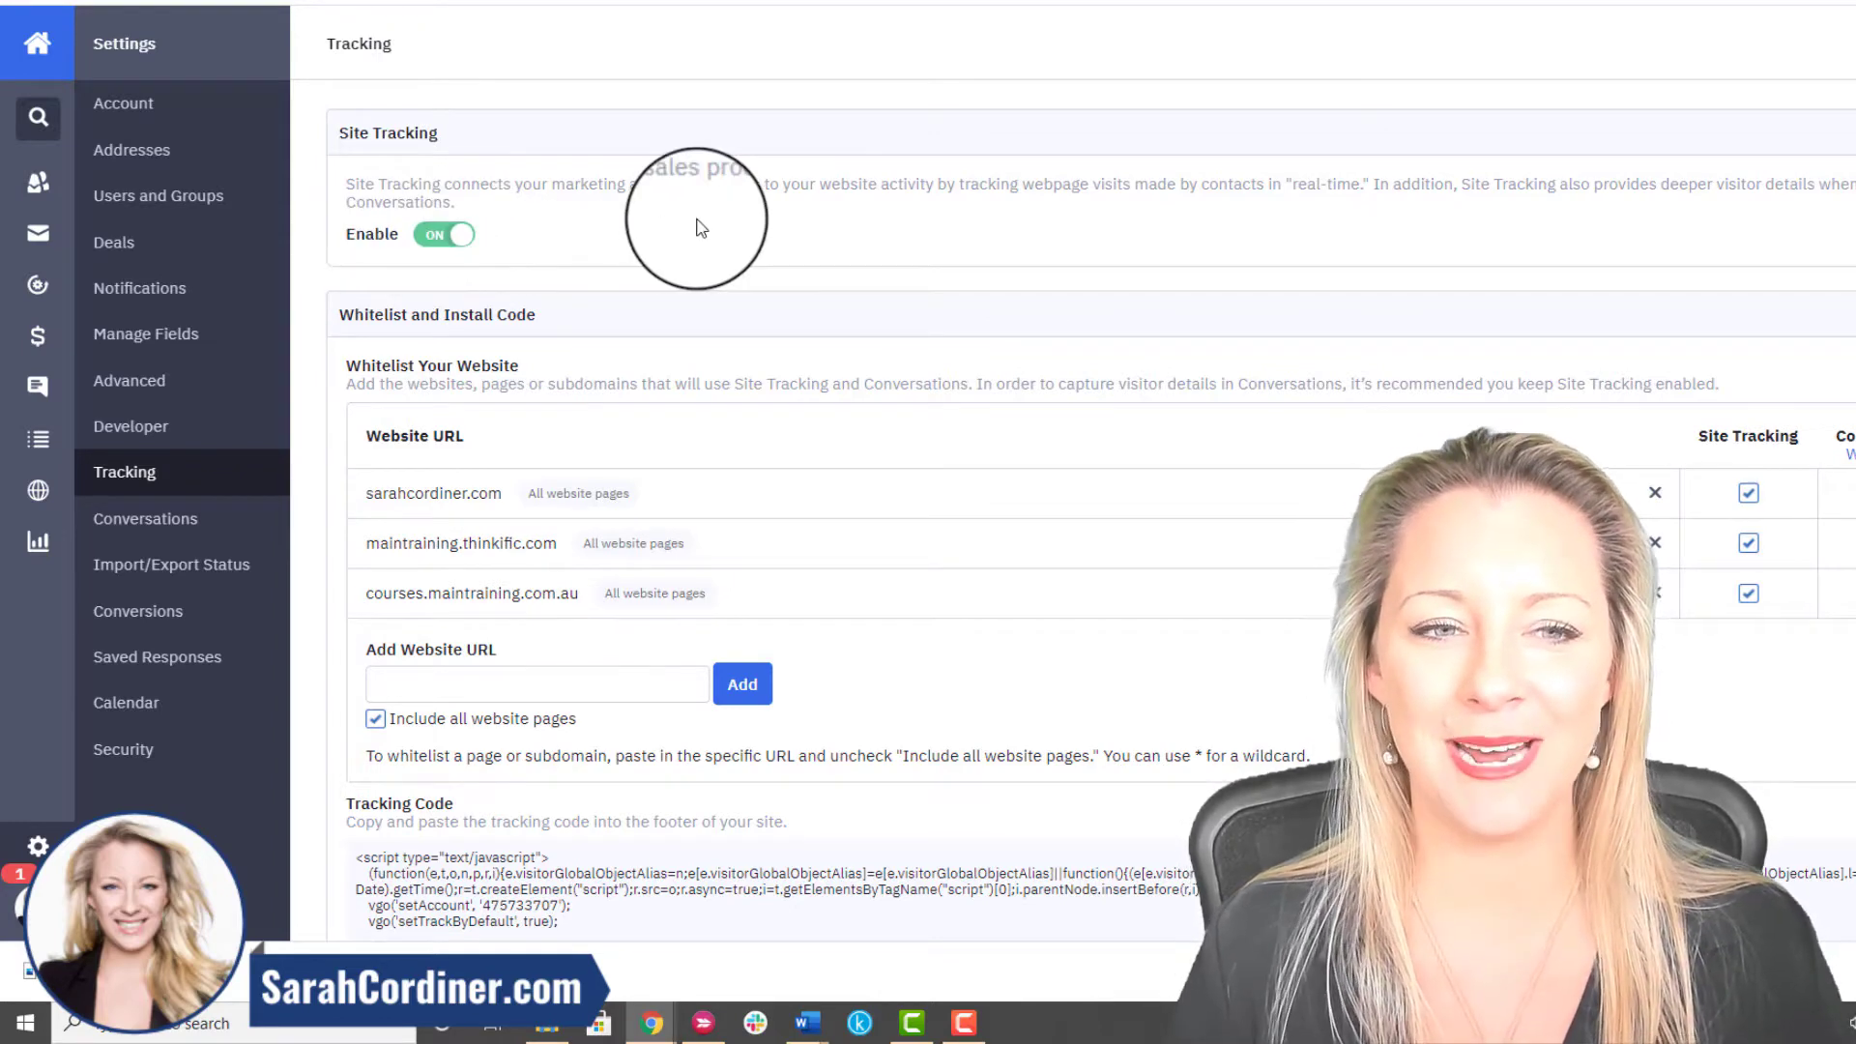
scroll(702, 228, down, 1)
click(504, 570)
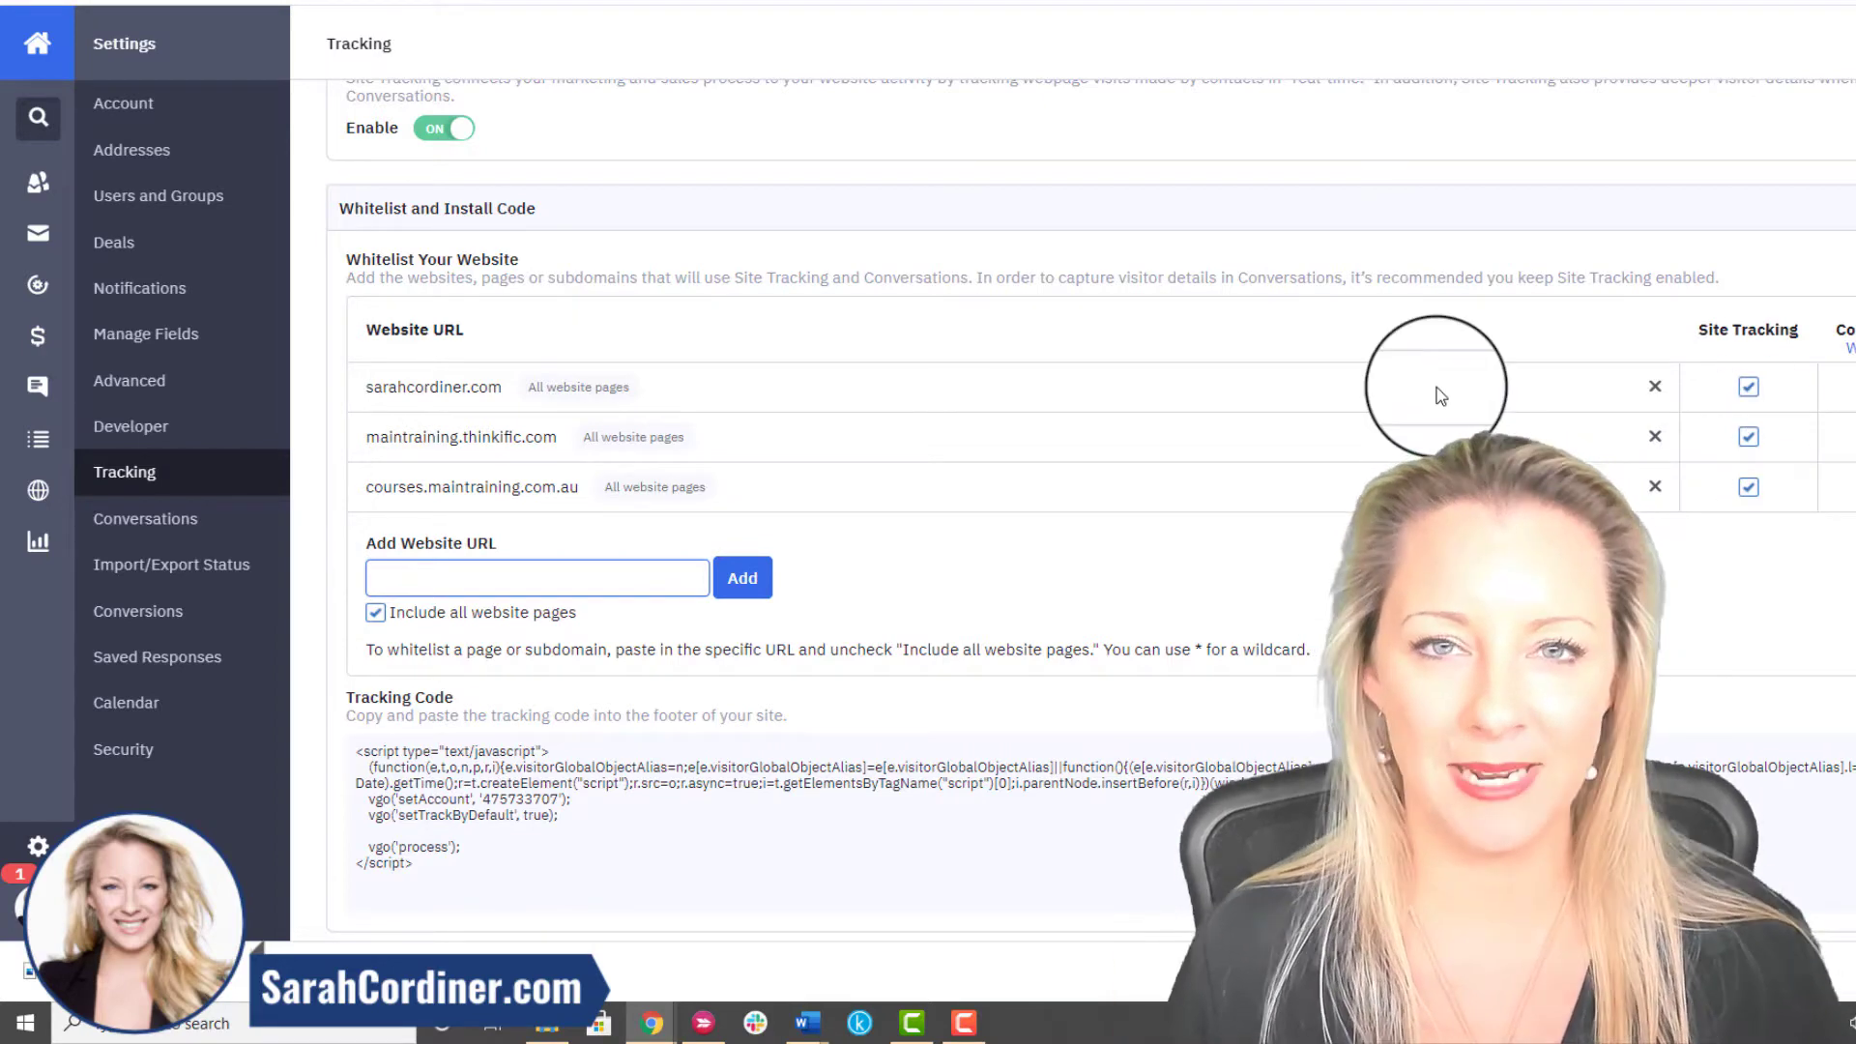
scroll(1315, 360, down, 1)
scroll(1160, 339, down, 2)
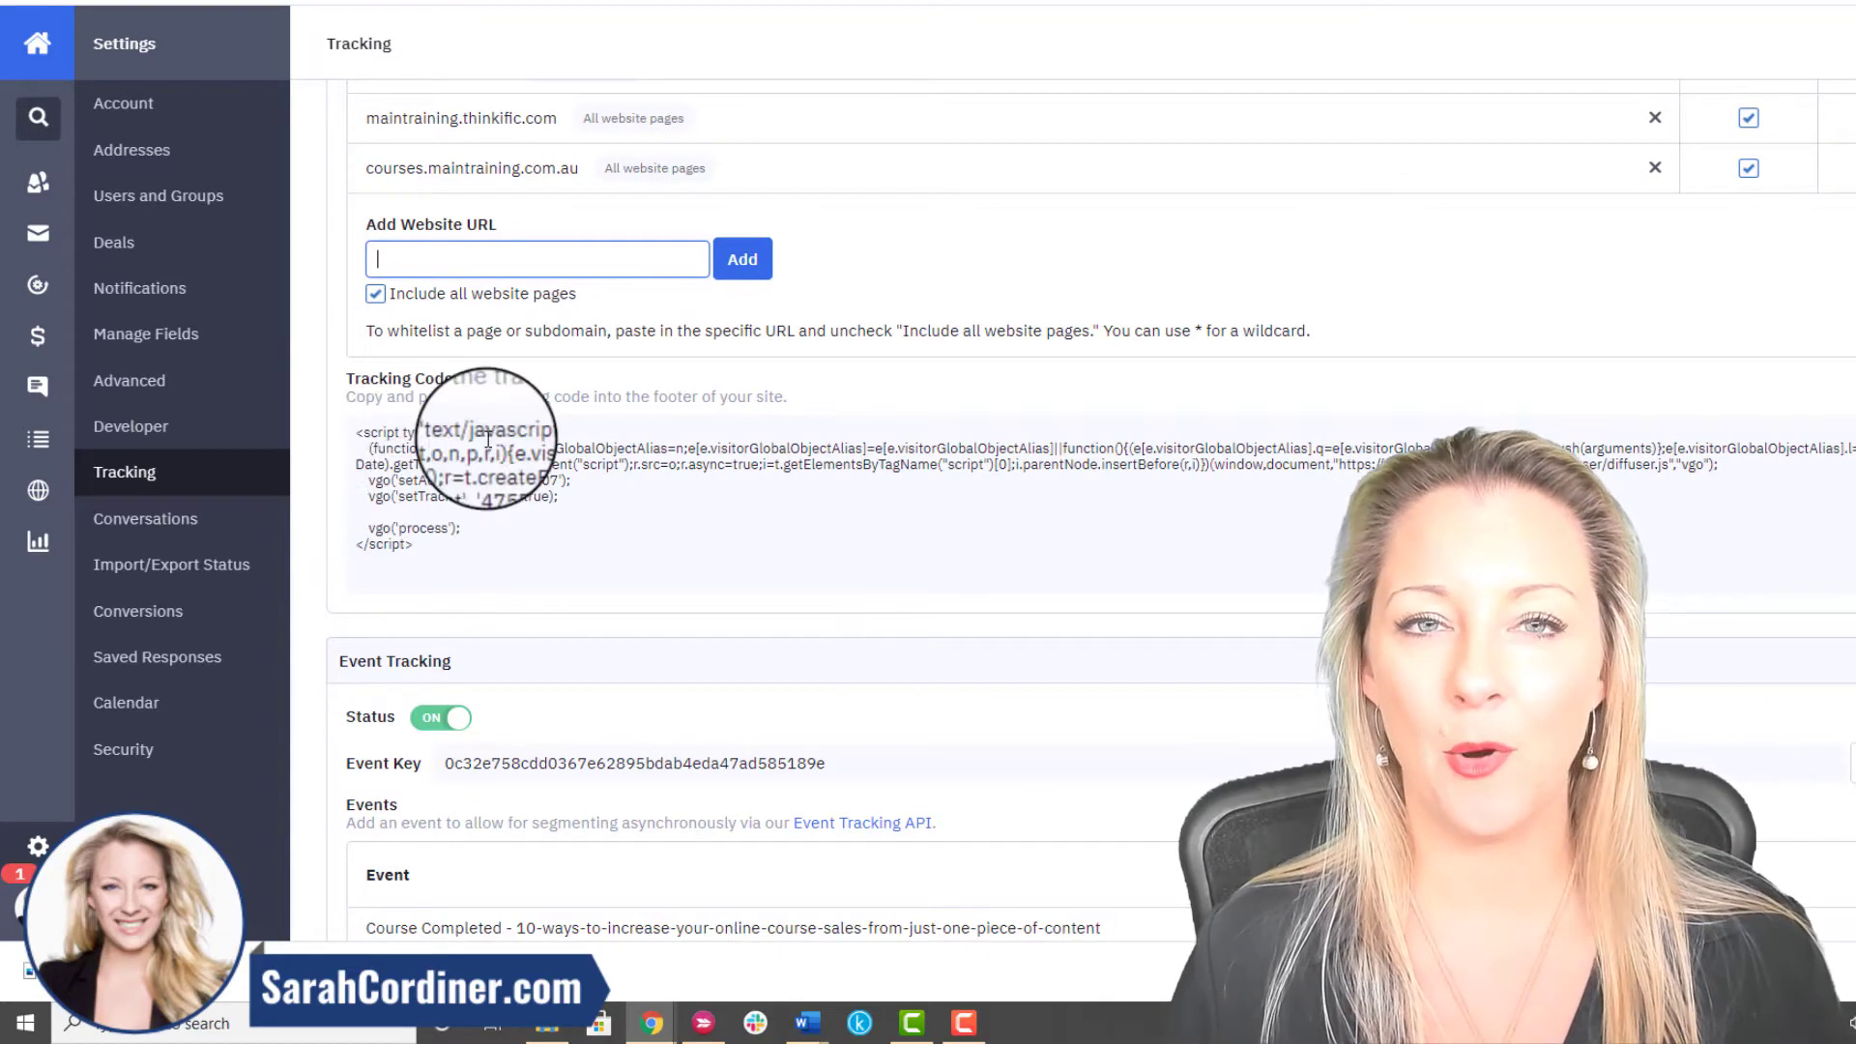
click(522, 449)
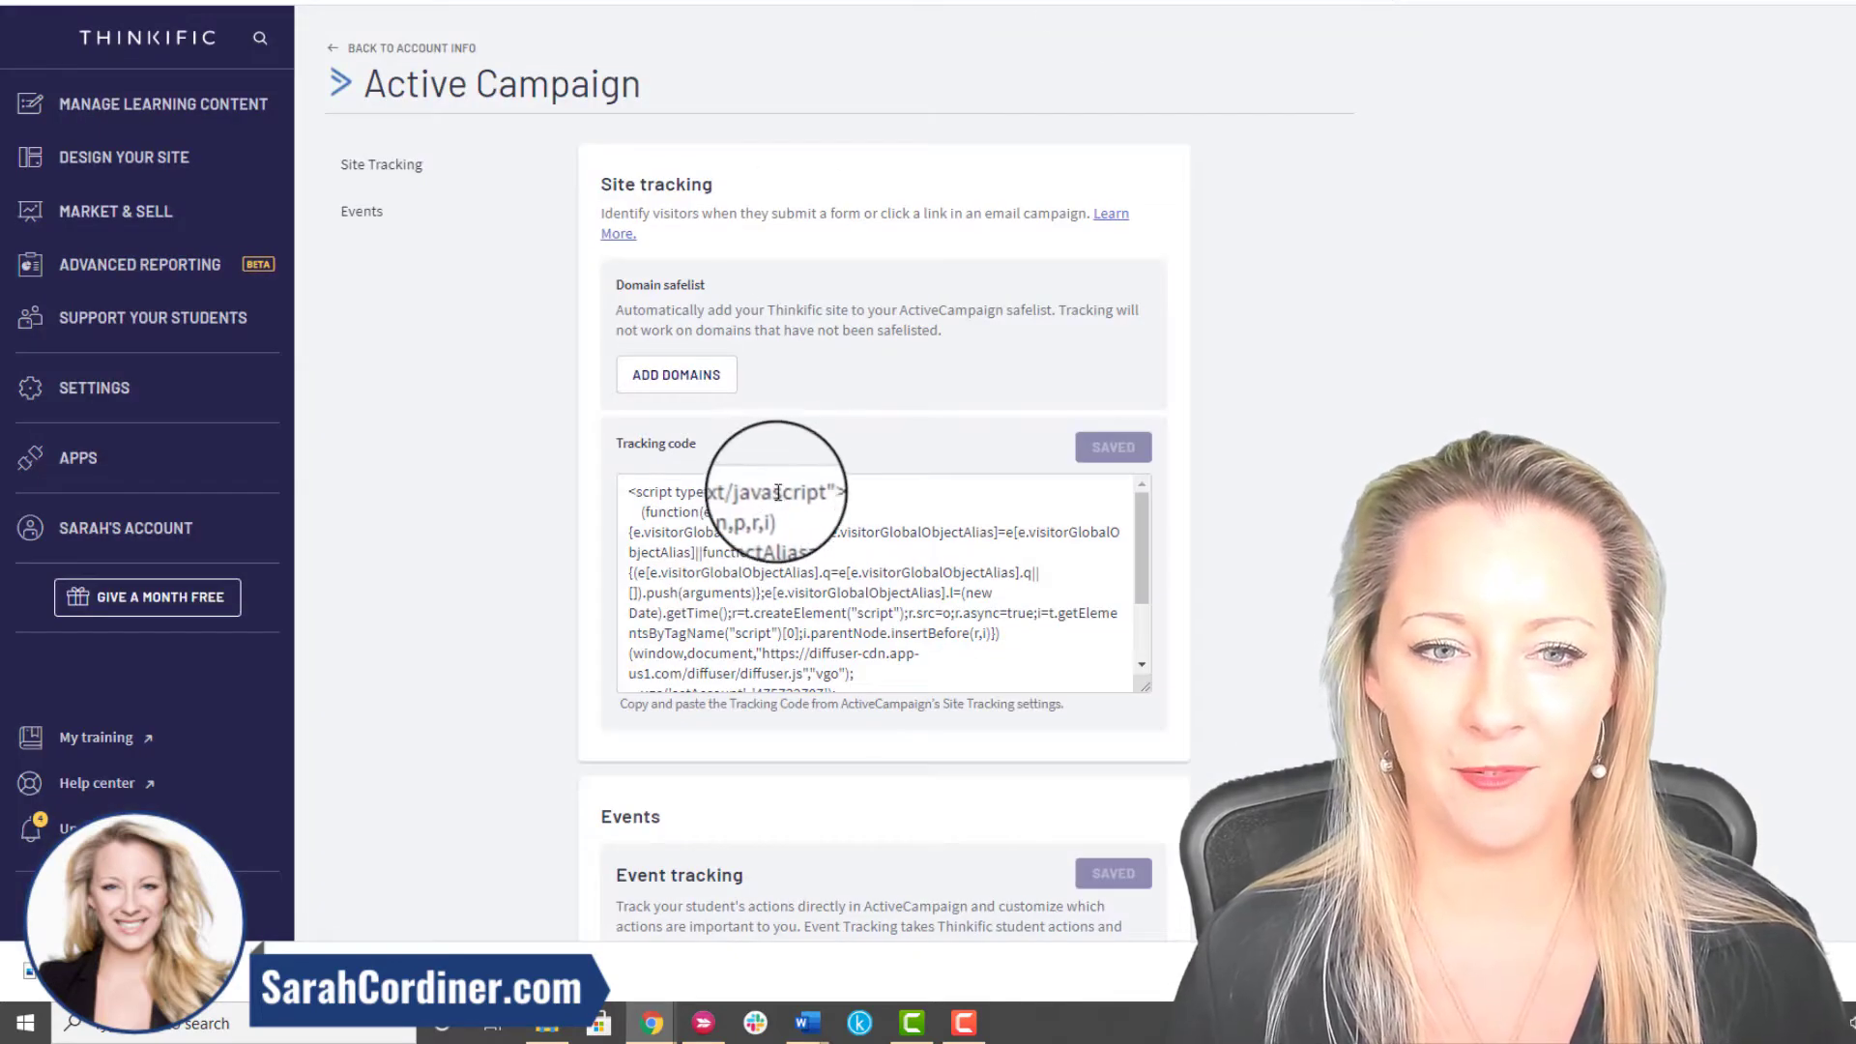
- Scroll Thinkific's Active Campaign app page down to the Event tracking section
scroll(715, 560, down, 3)
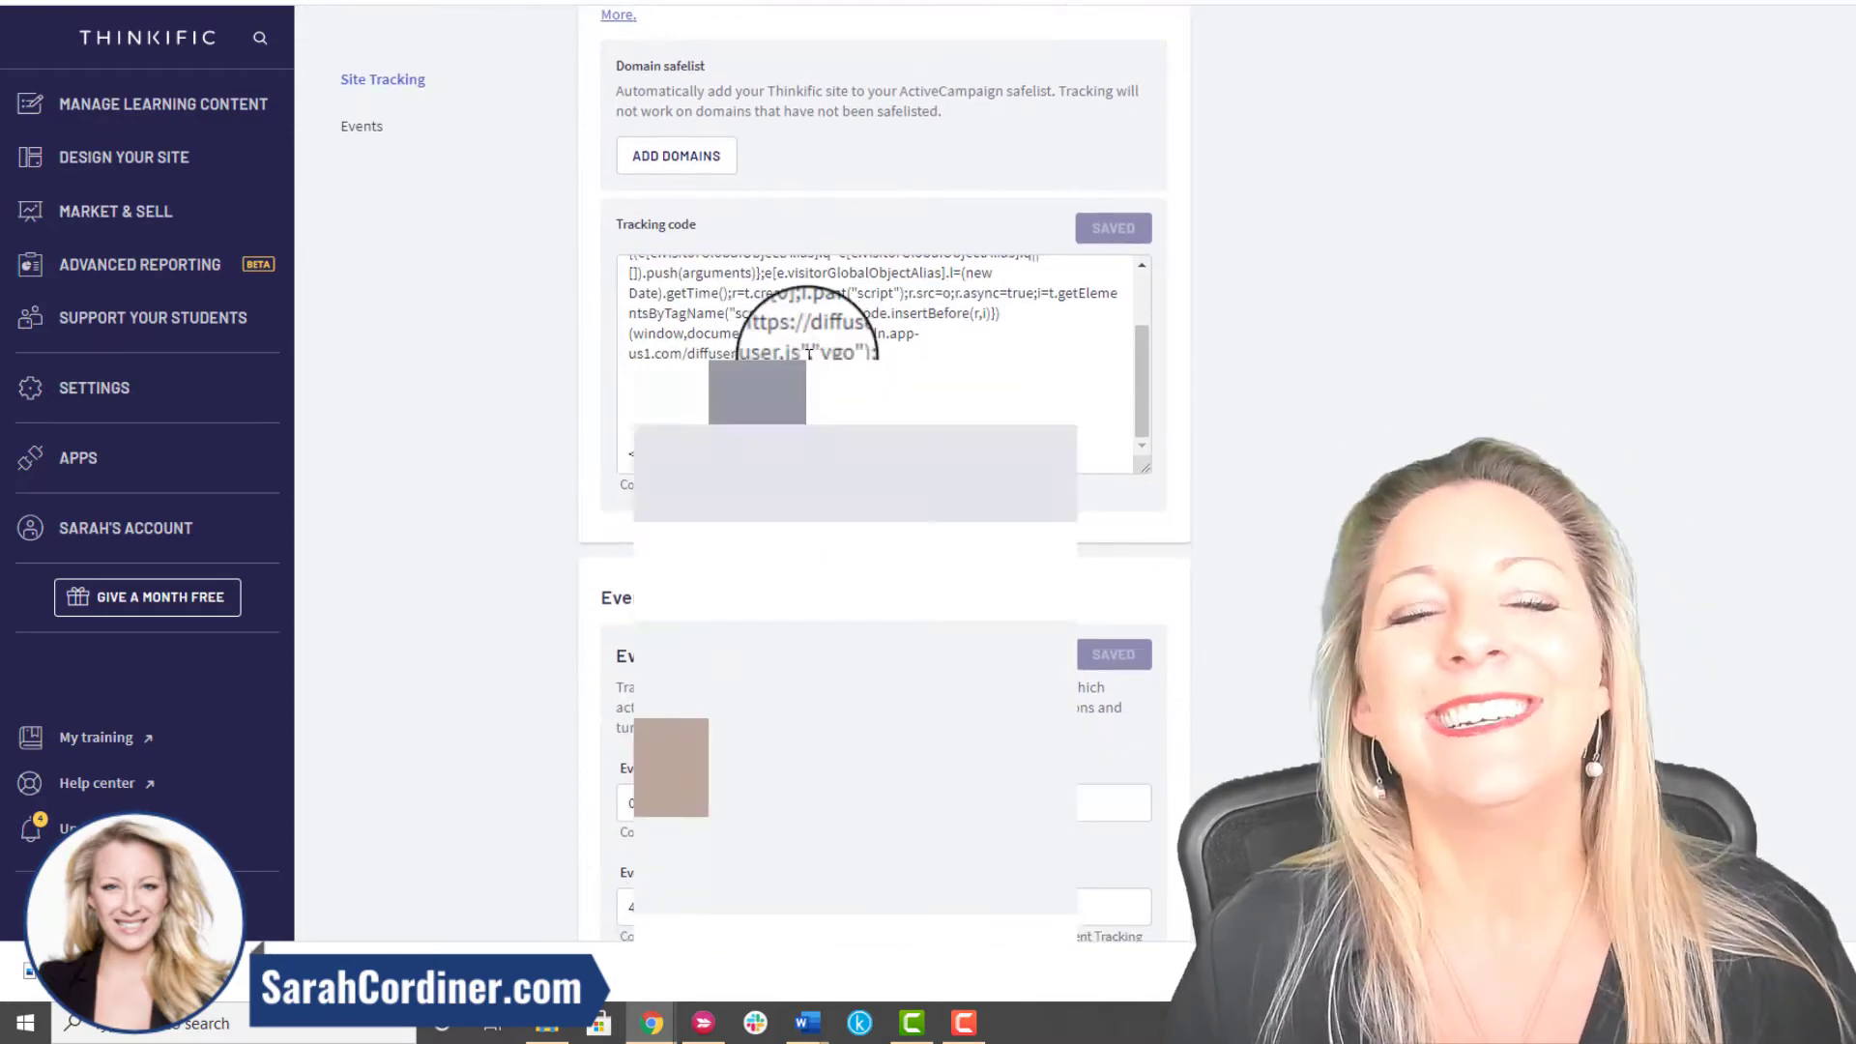
scroll(808, 329, down, 5)
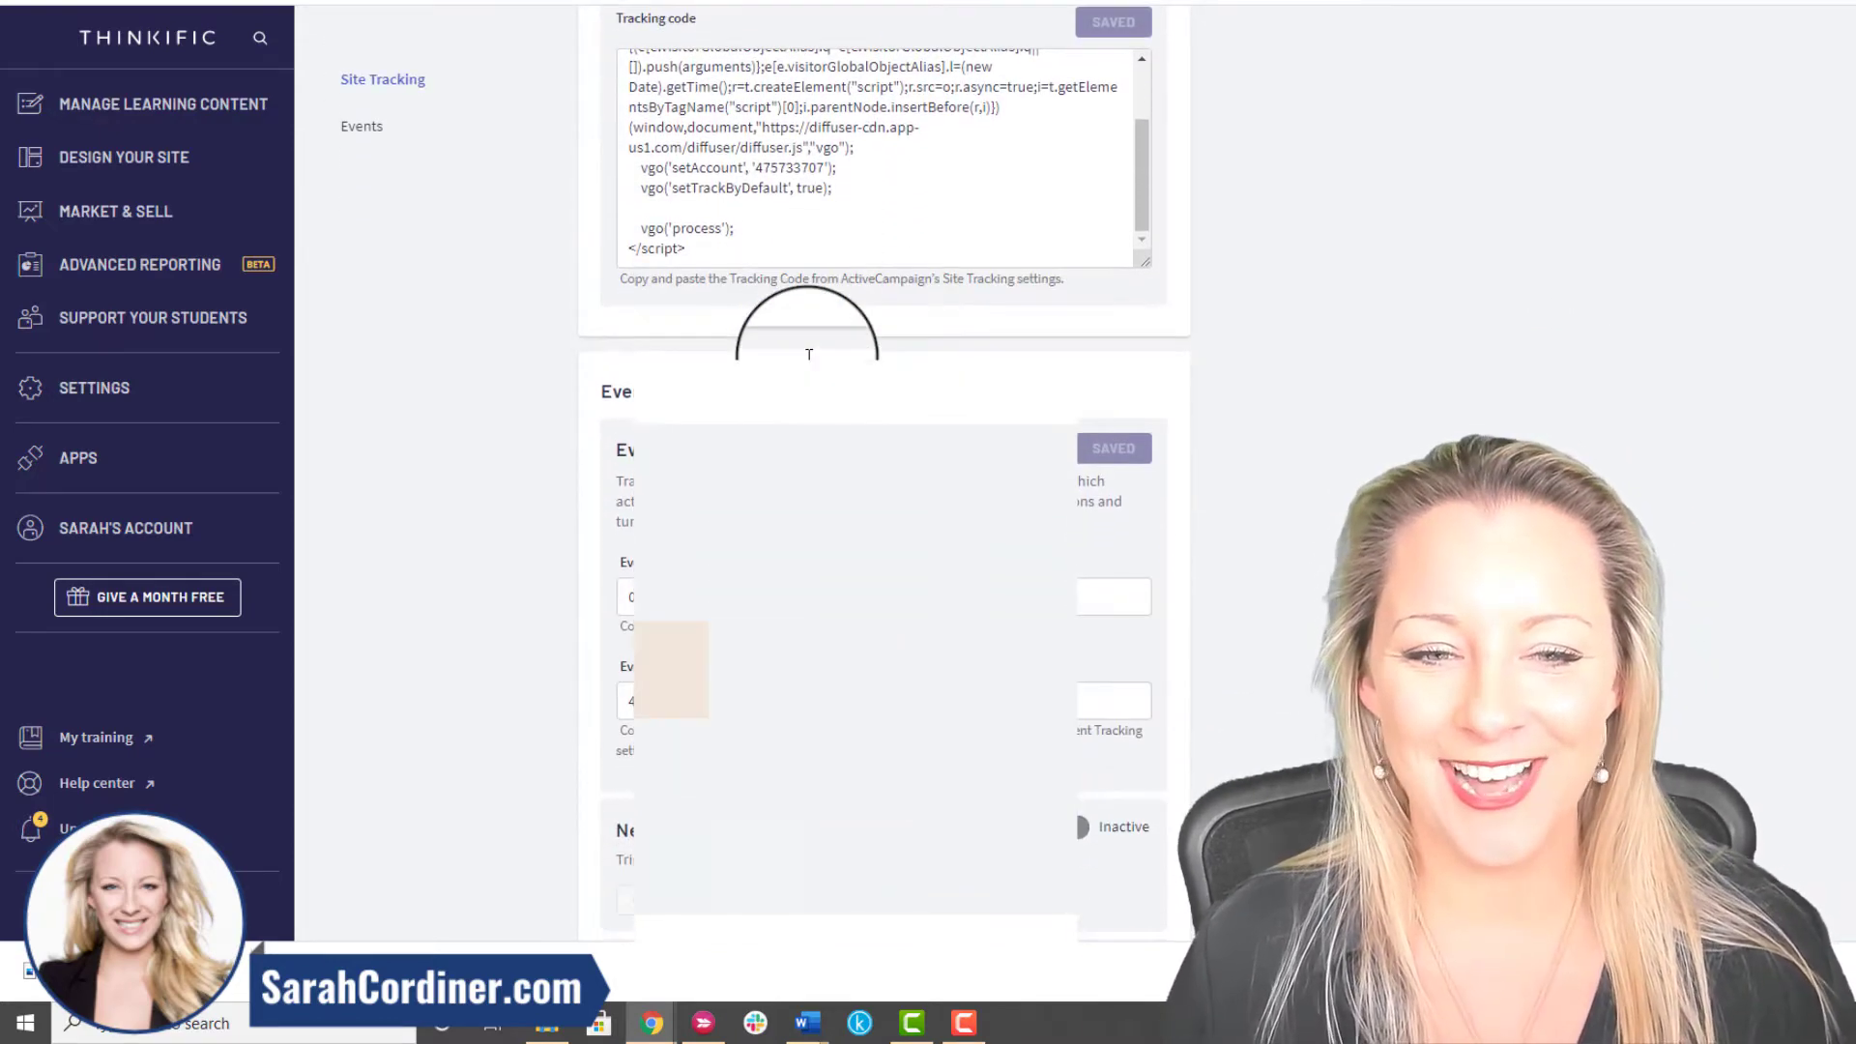
scroll(808, 261, down, 1)
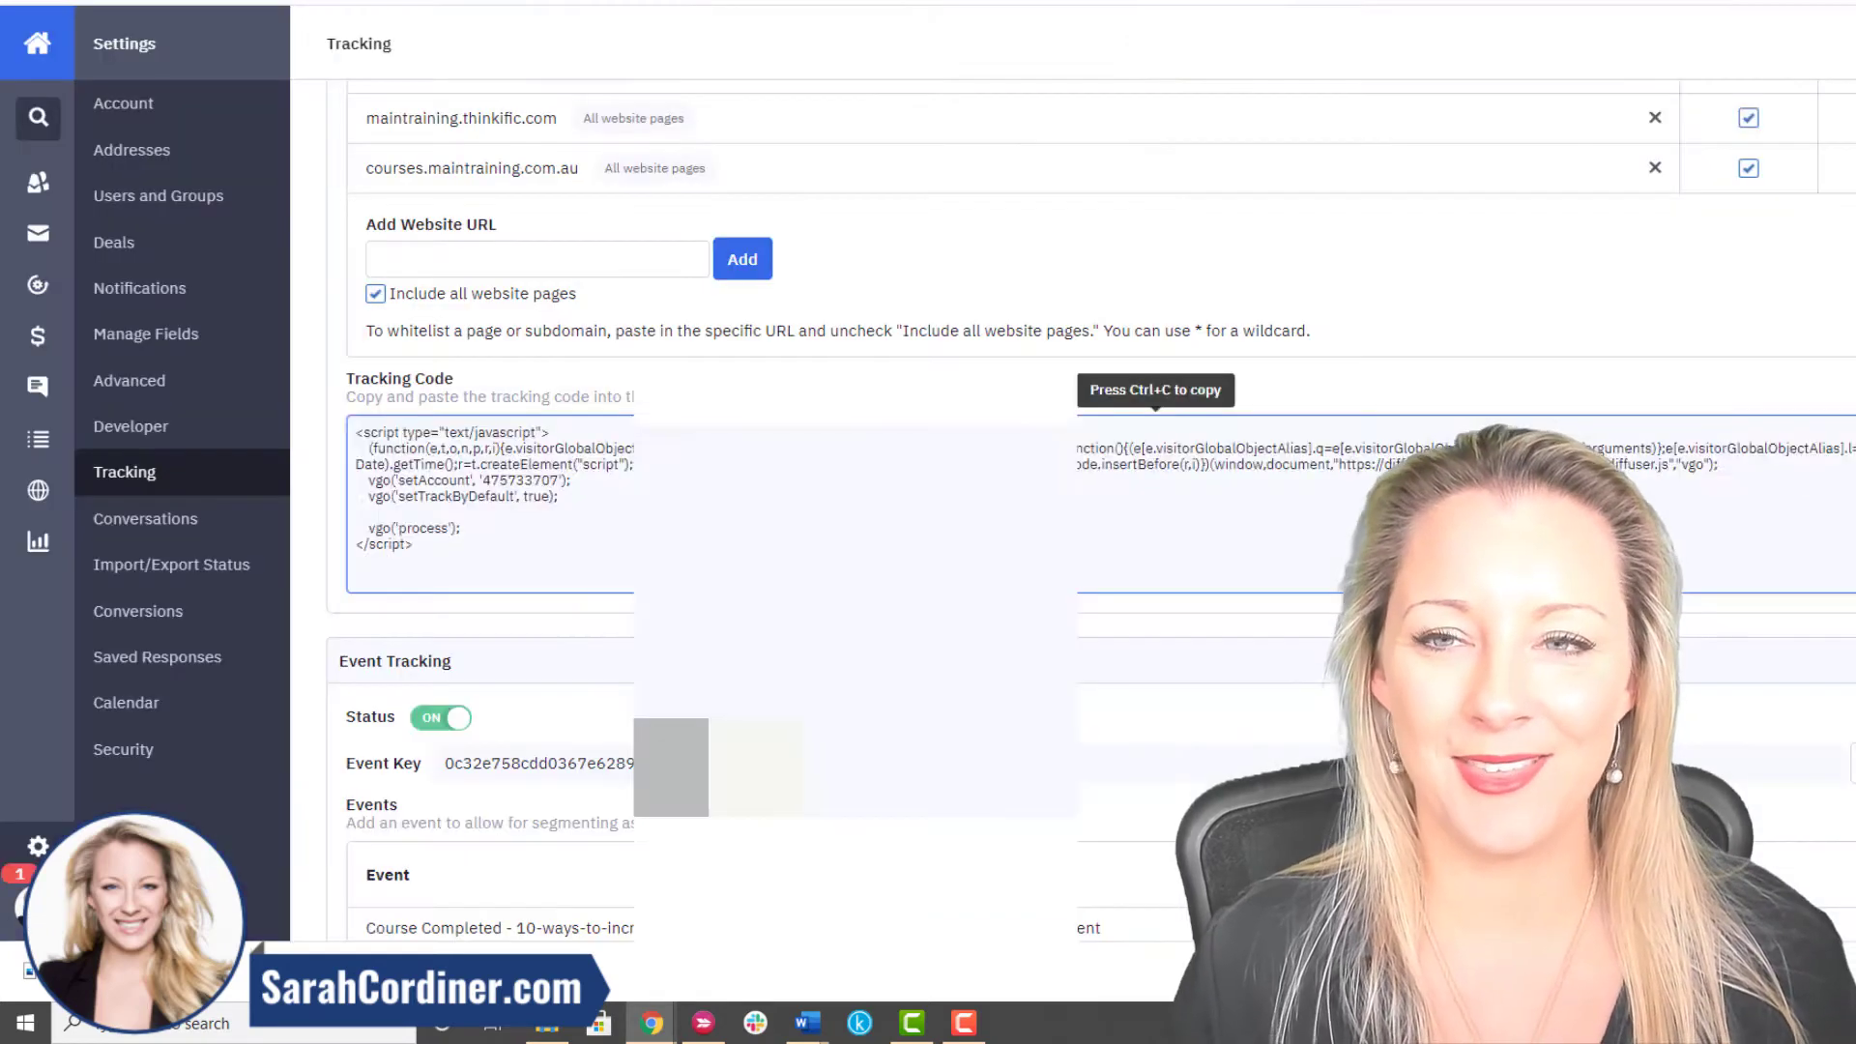
- In ActiveCampaign, deselect the tracking code and find the Event Key under Event Tracking
key(ctrl+a)
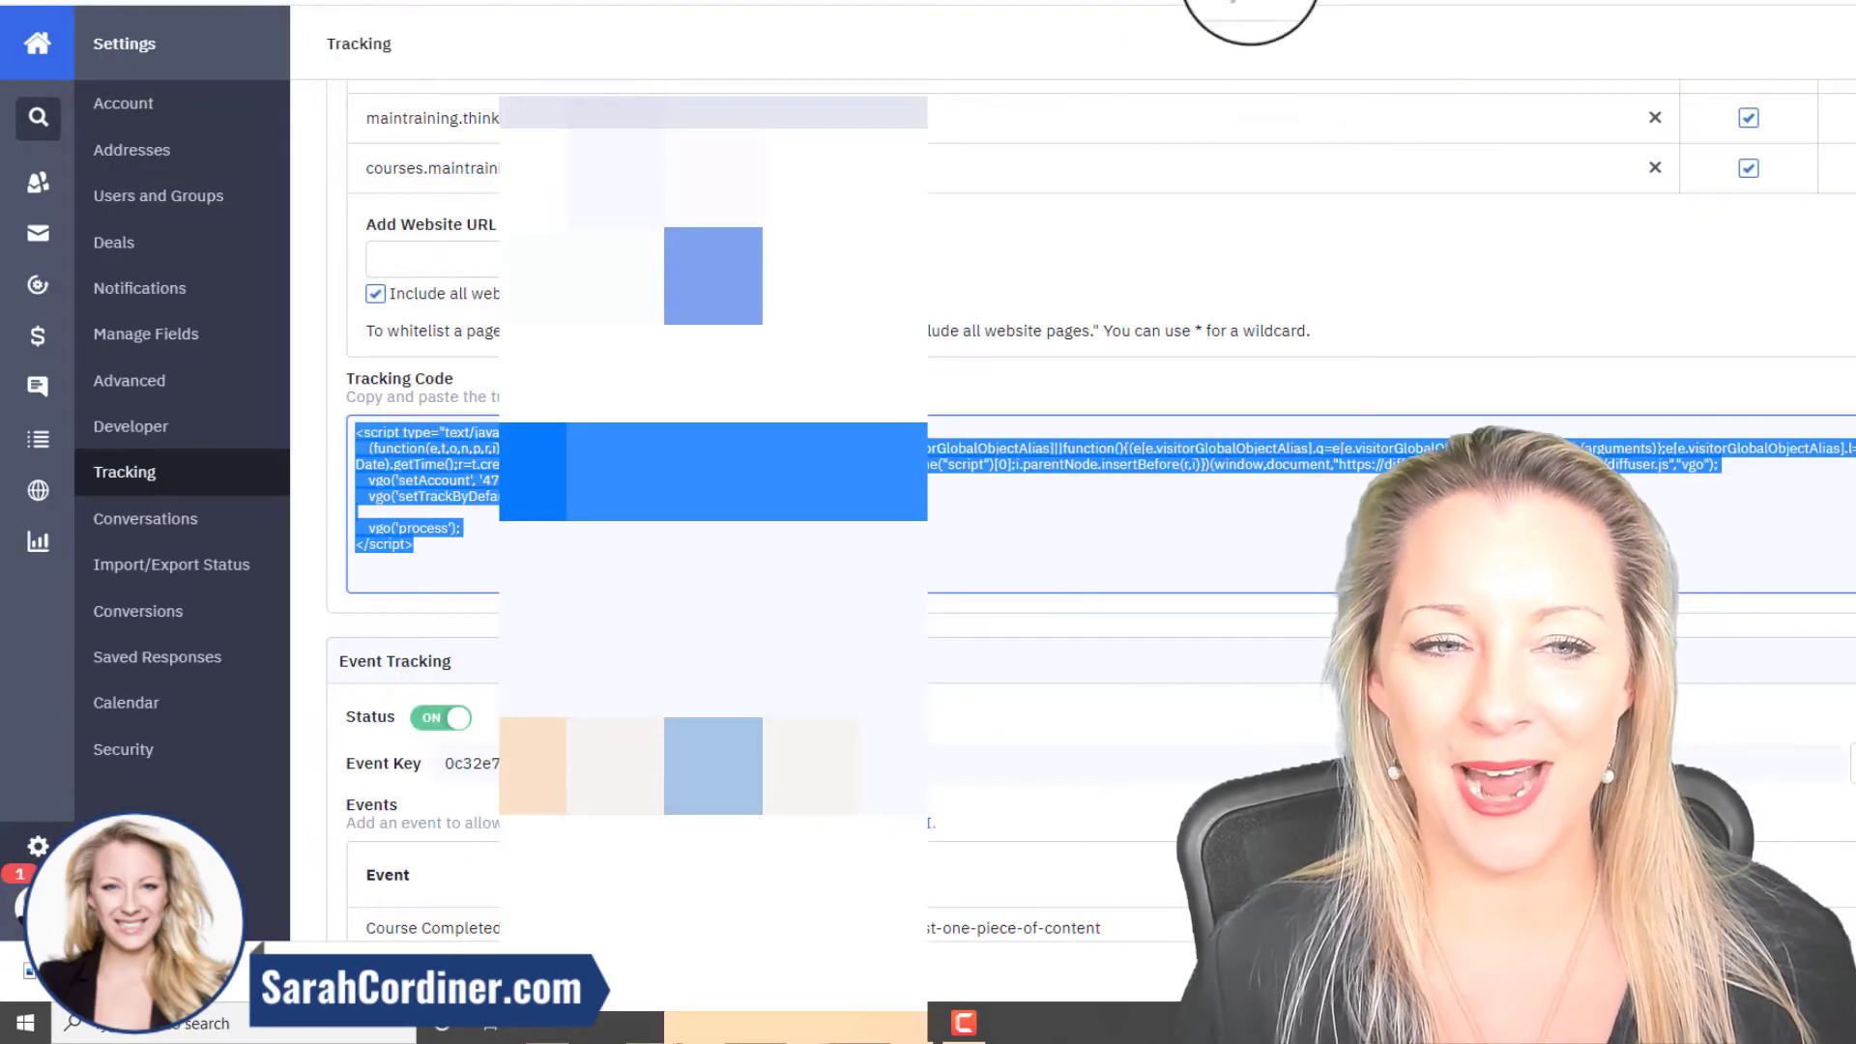
click(1276, 280)
scroll(1237, 257, down, 2)
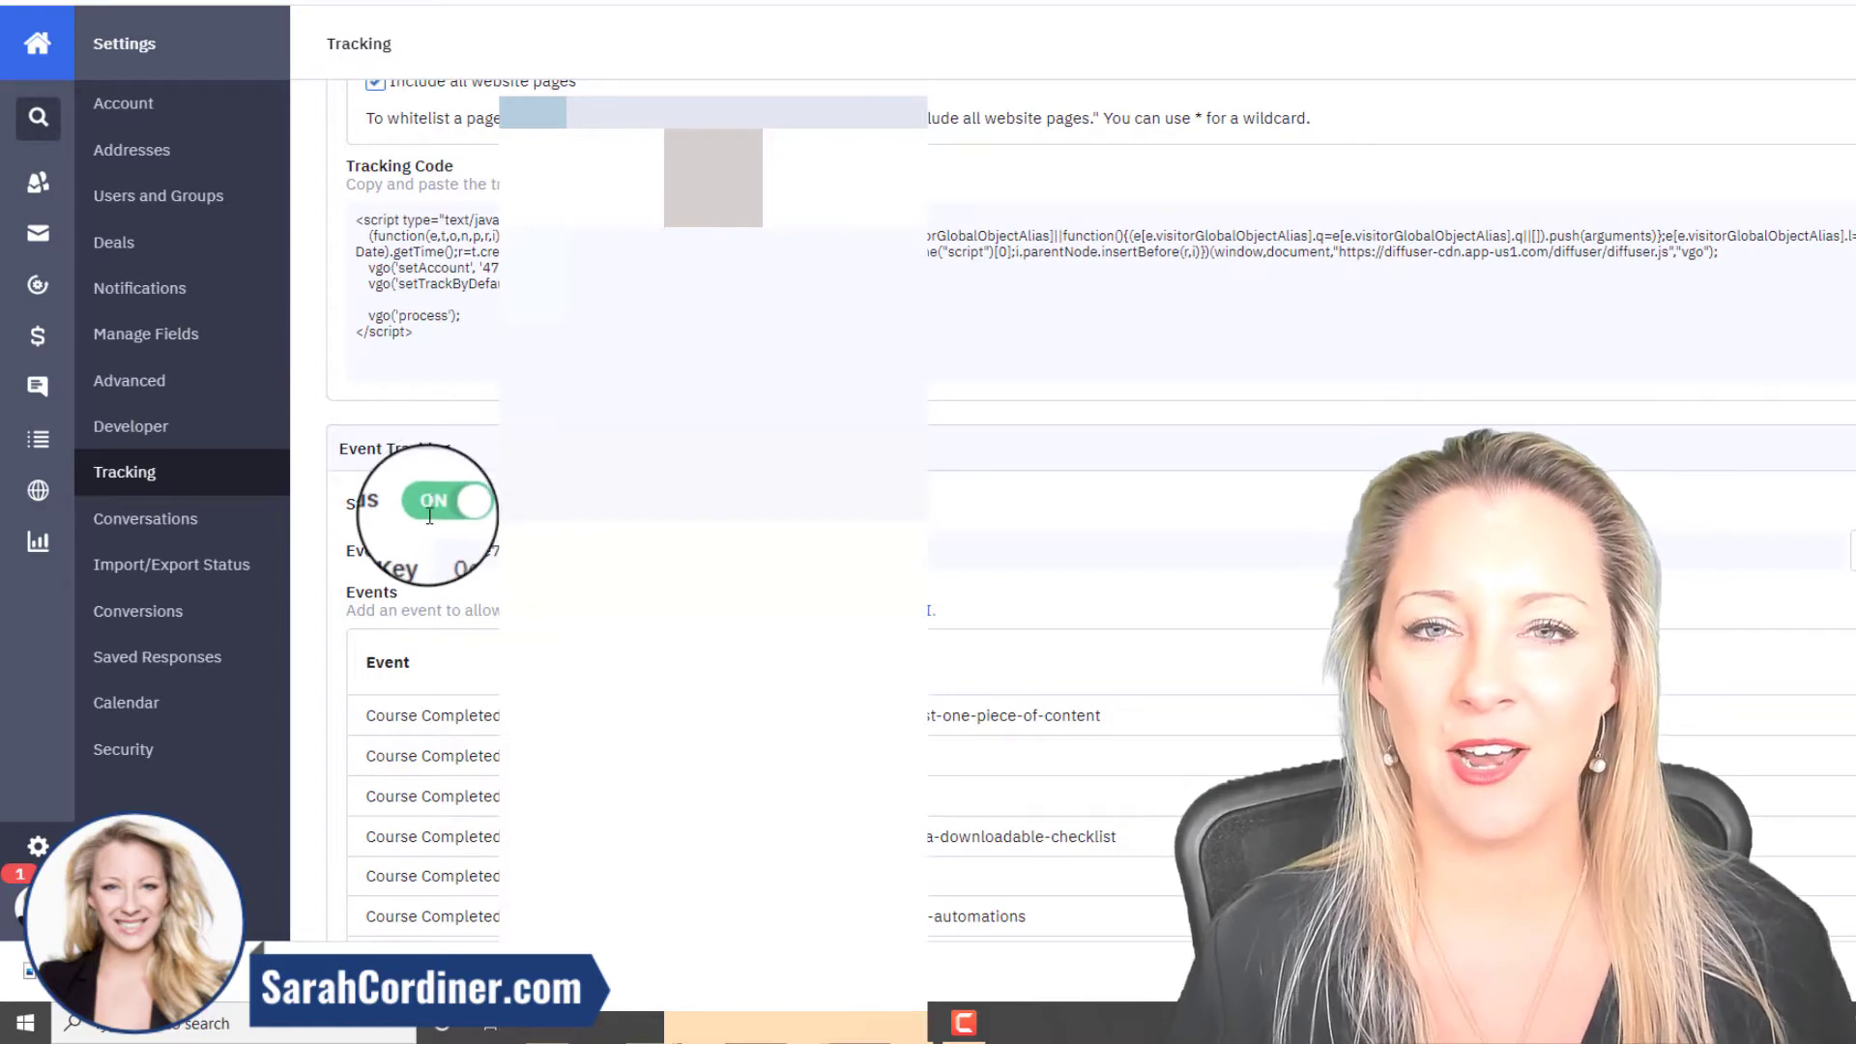
scroll(433, 512, down, 3)
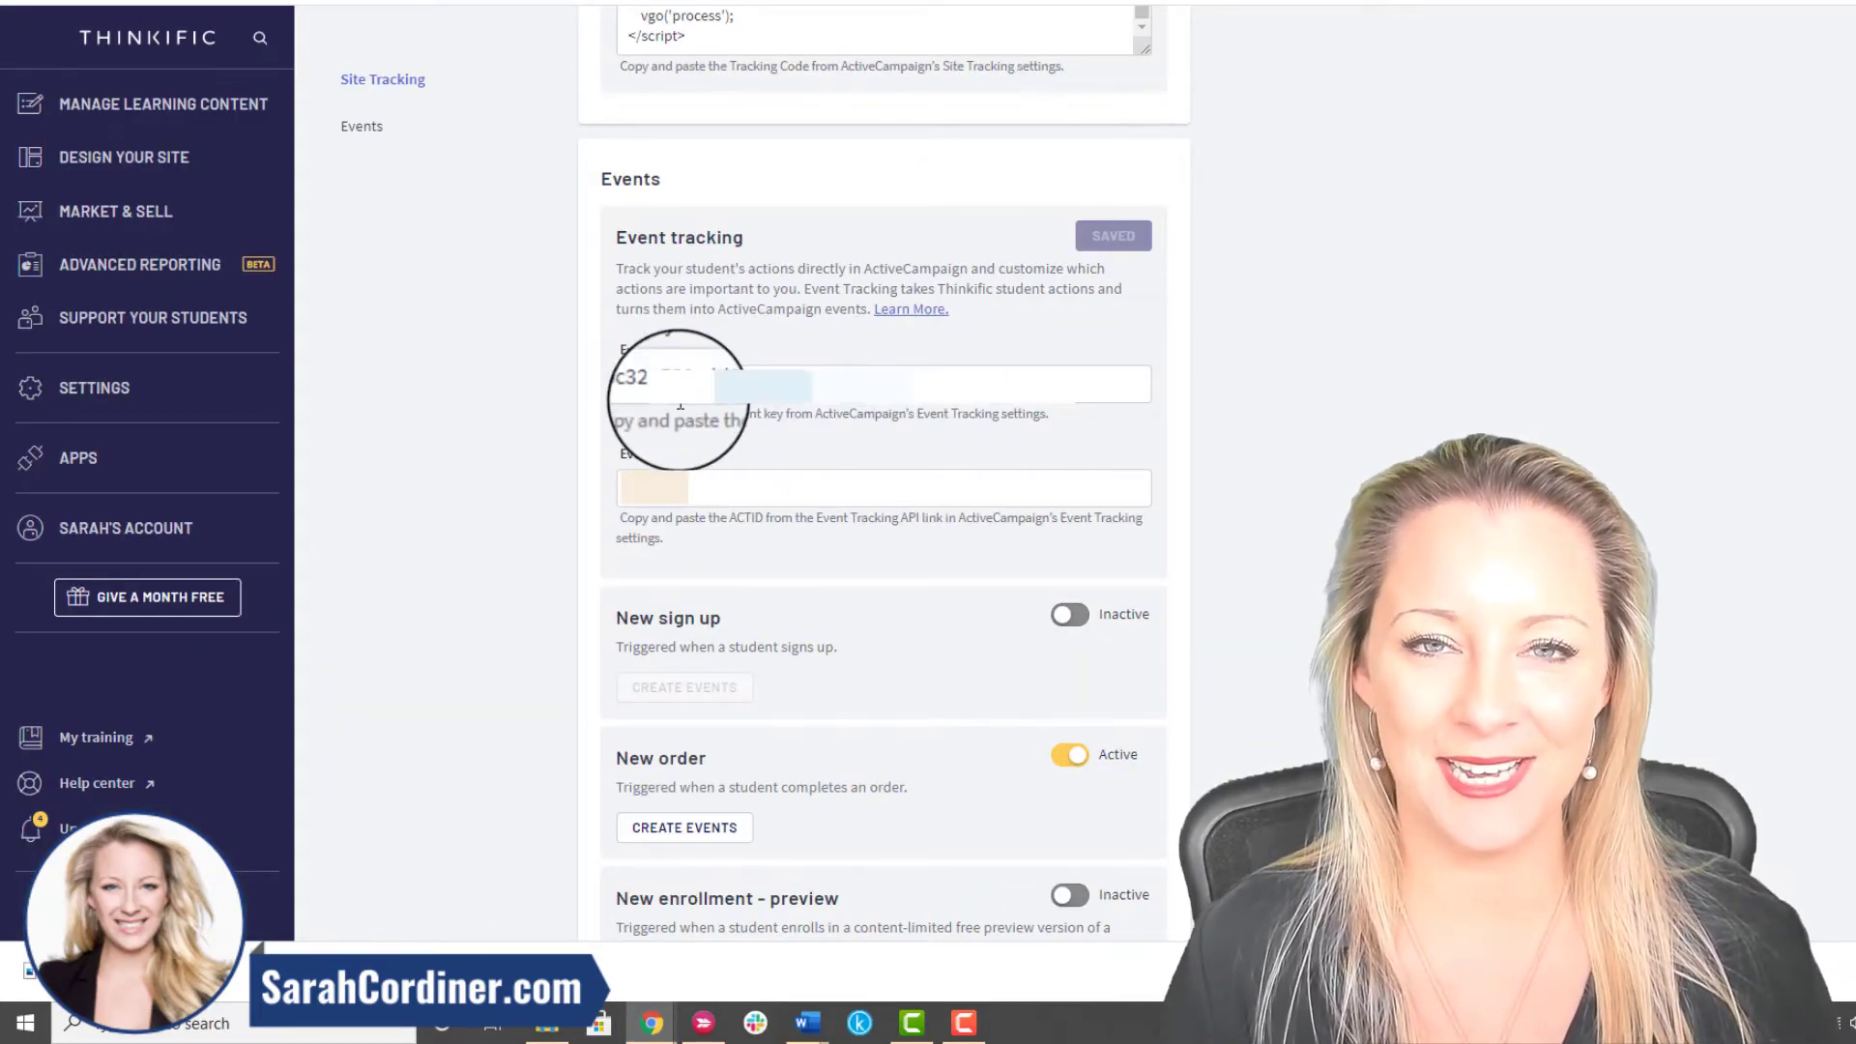
- Select the current Event ACTID value in Thinkific's Active Campaign event settings
double_click(1053, 470)
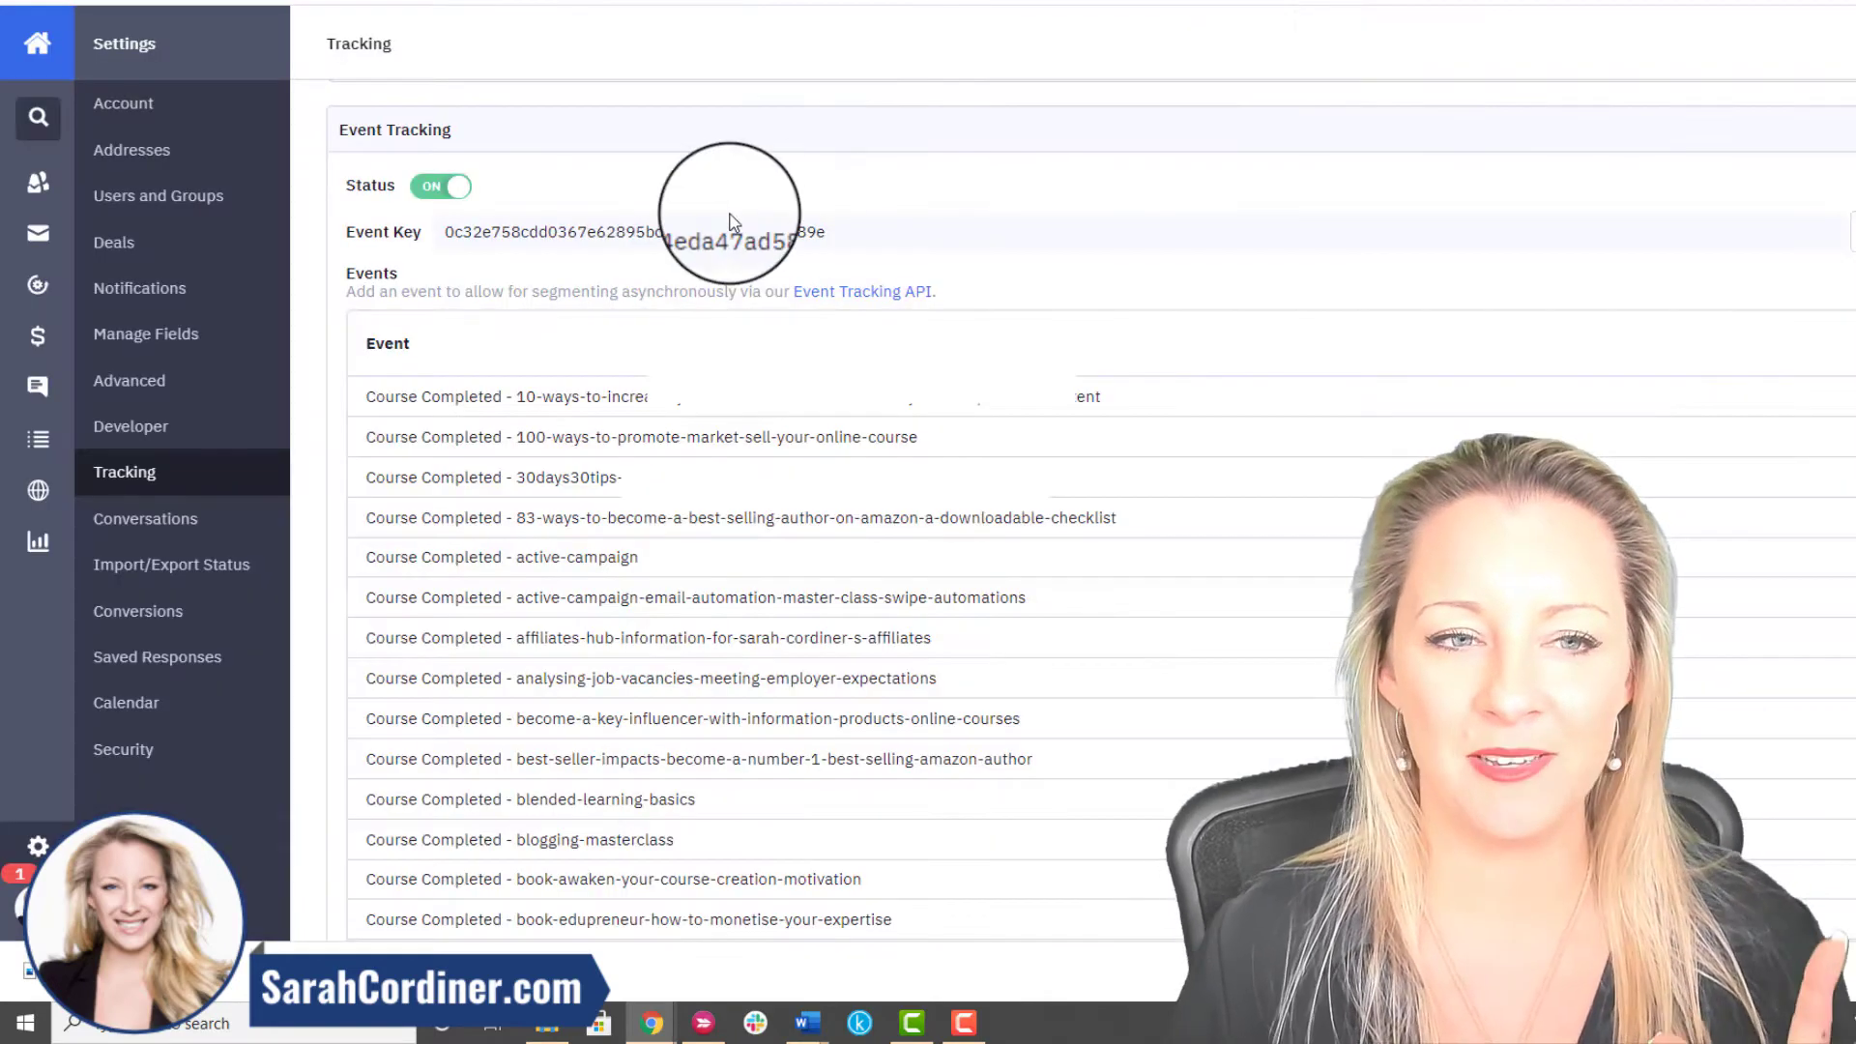
- Show ActiveCampaign's Event Tracking API details and select the actid value for copying
click(889, 293)
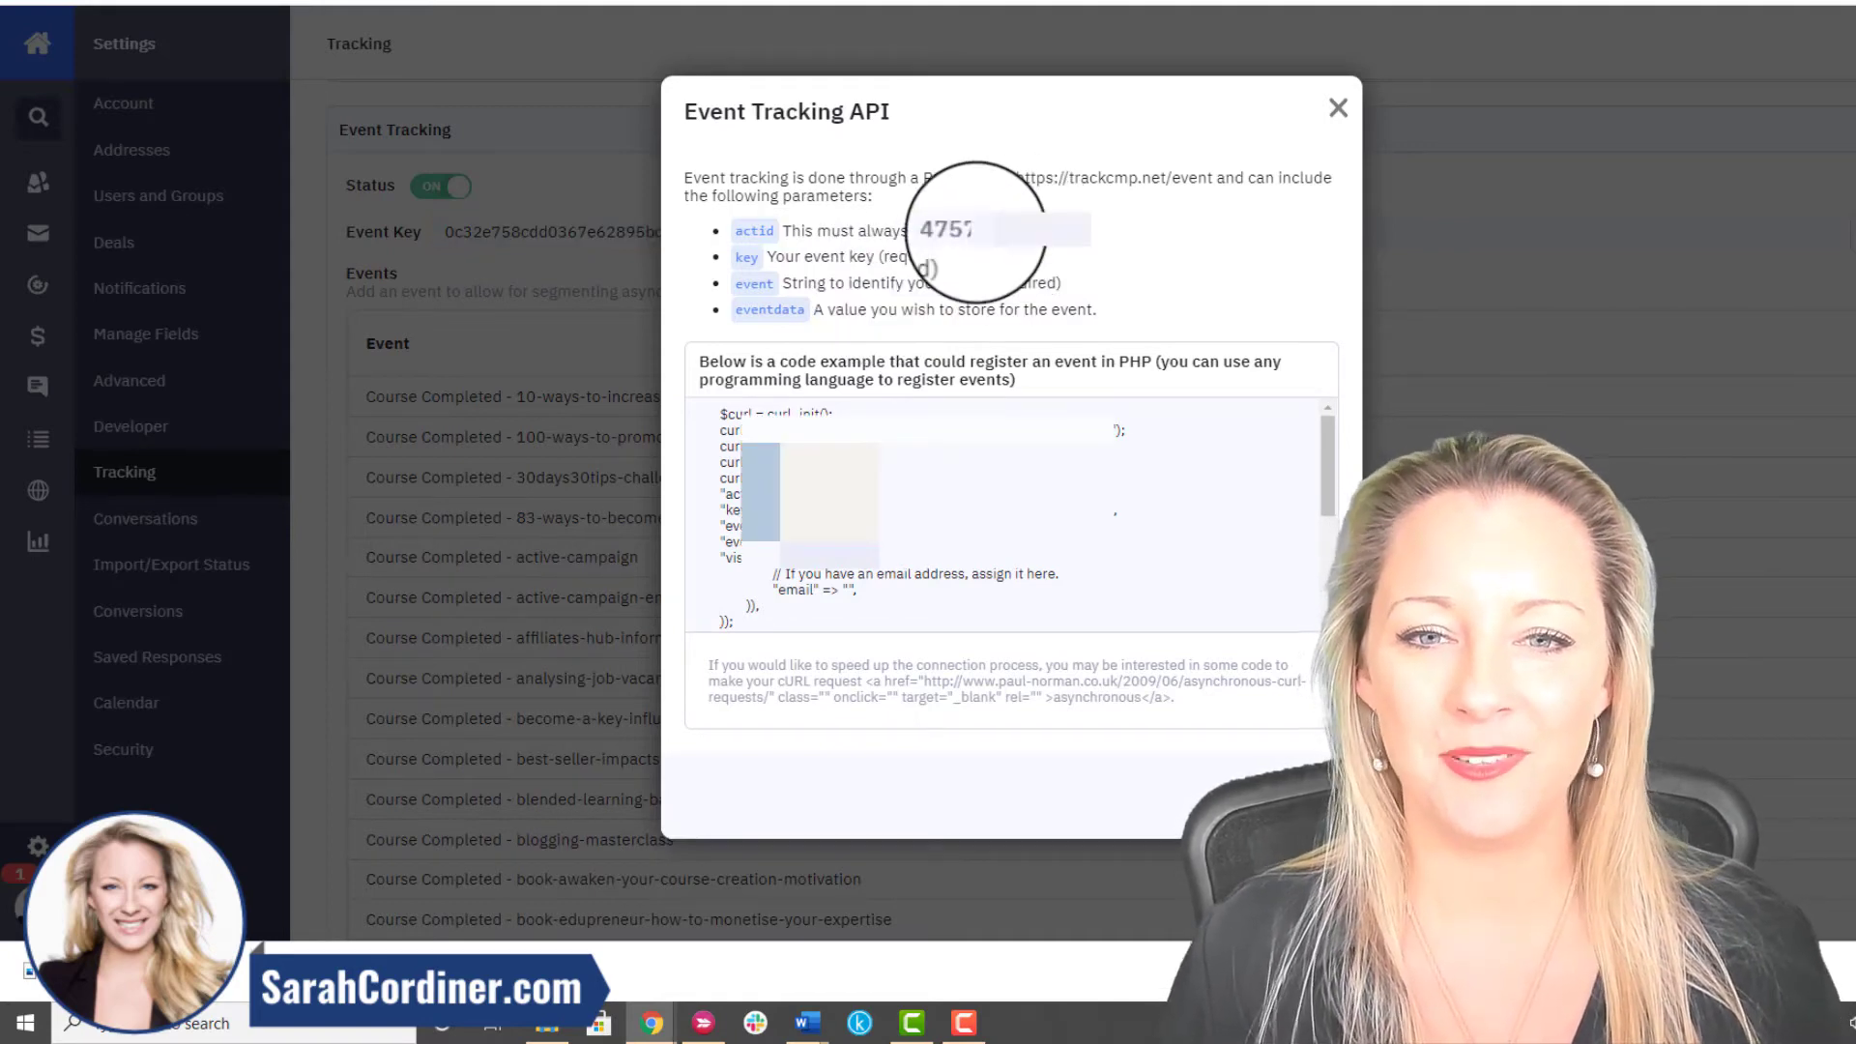
double_click(952, 230)
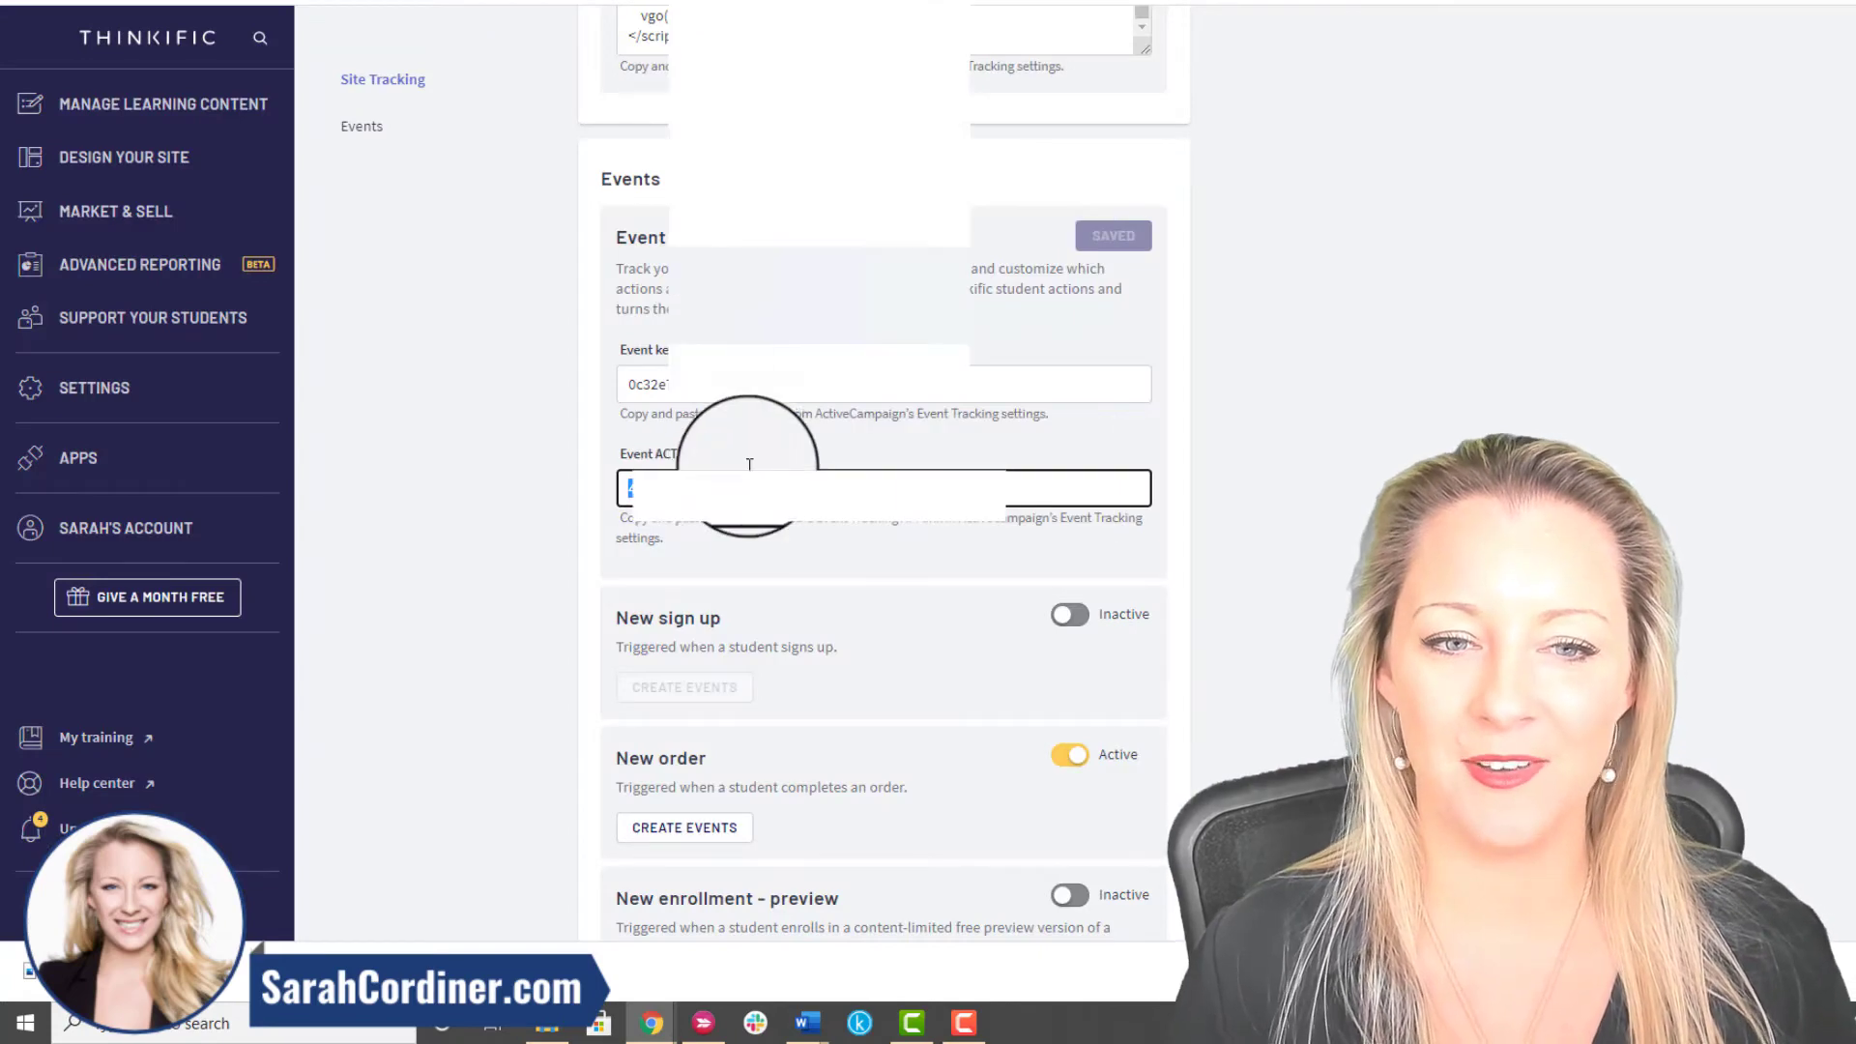
- Replace Thinkific's Event ACTID with the copied ActiveCampaign actid
triple_click(642, 488)
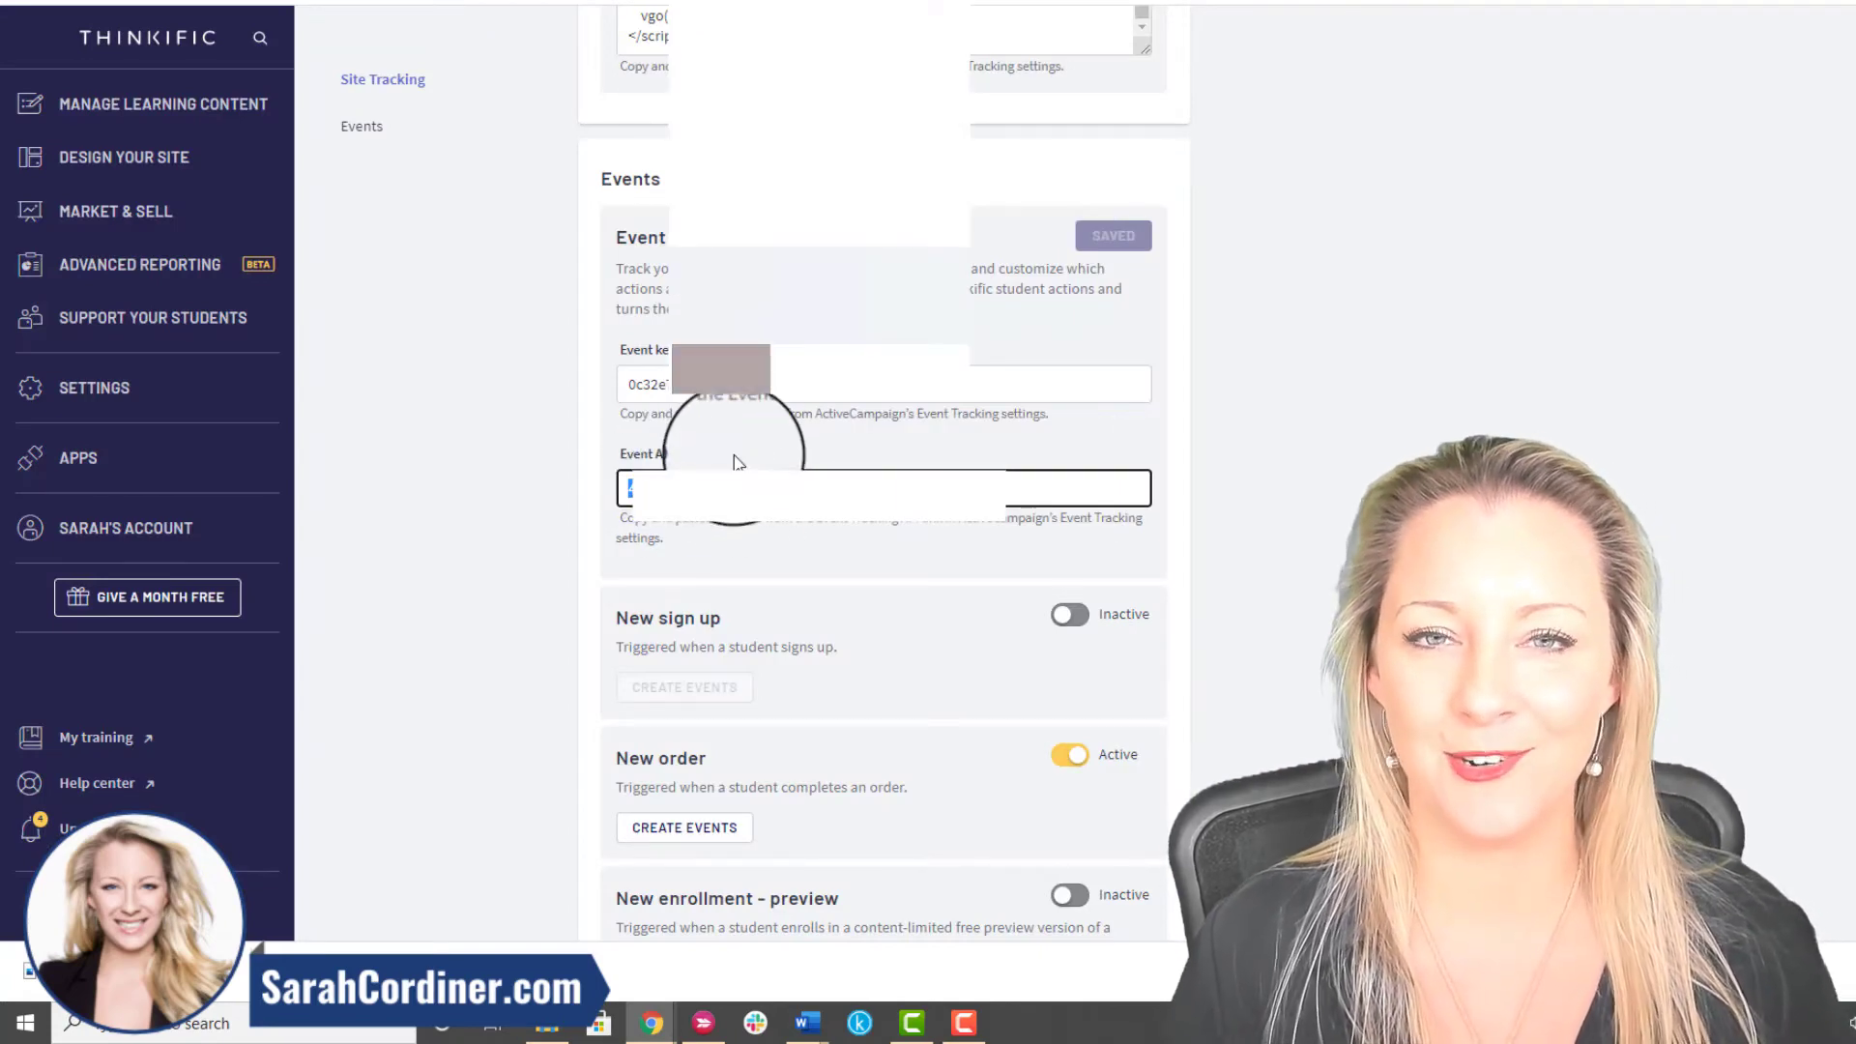
key(ctrl+v)
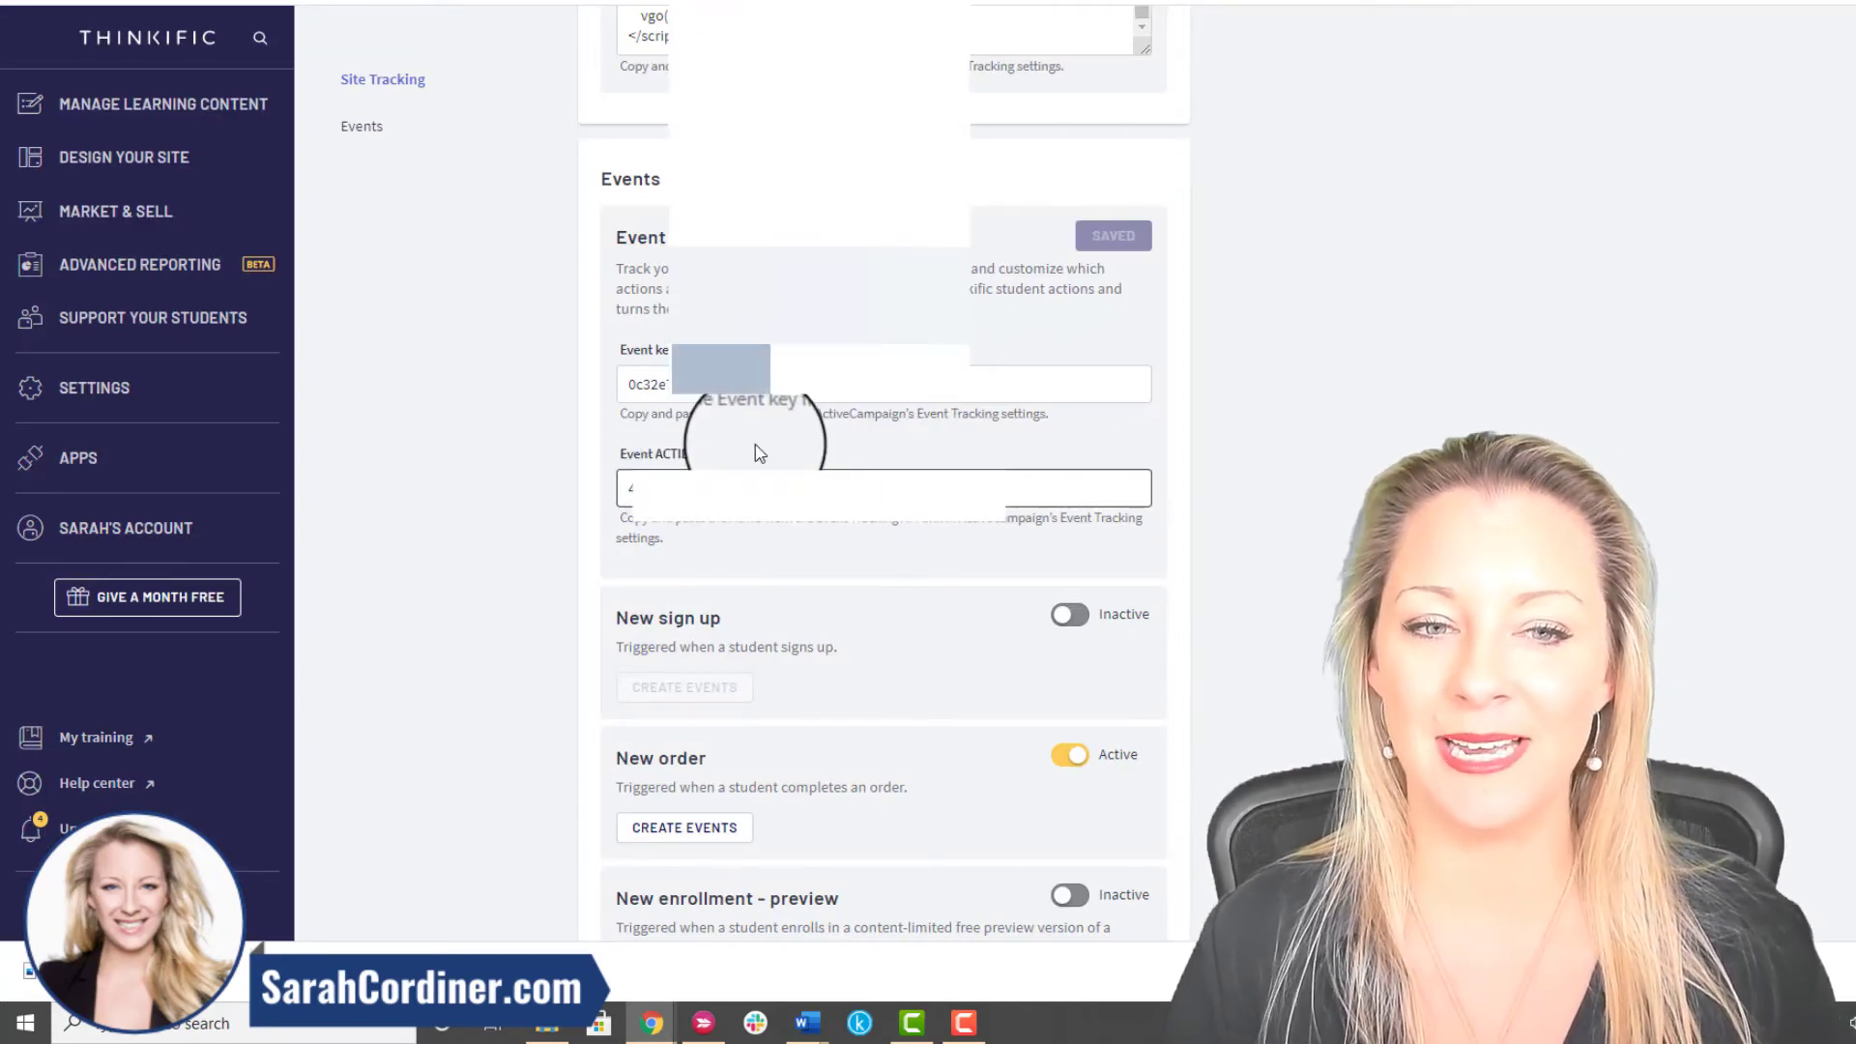
scroll(754, 447, down, 4)
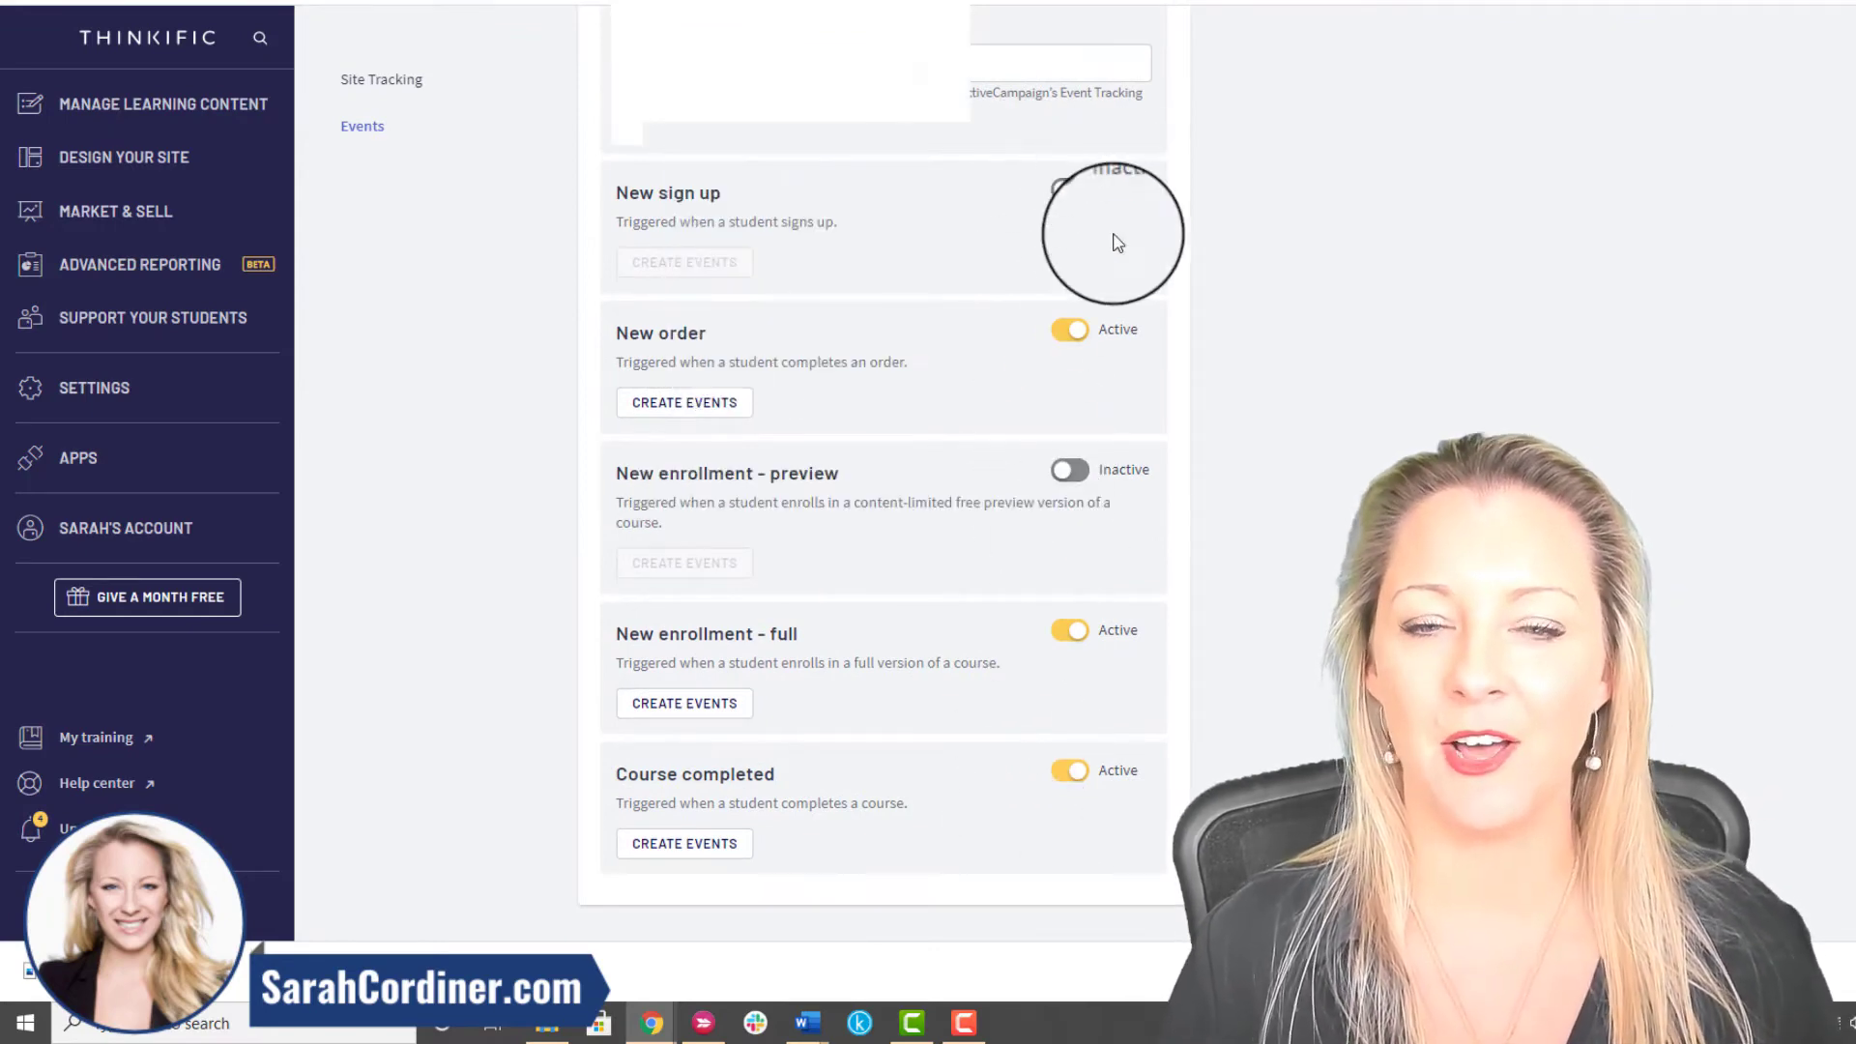
- Activate the New sign up trigger and create ActiveCampaign events for New sign up and New order
click(1068, 190)
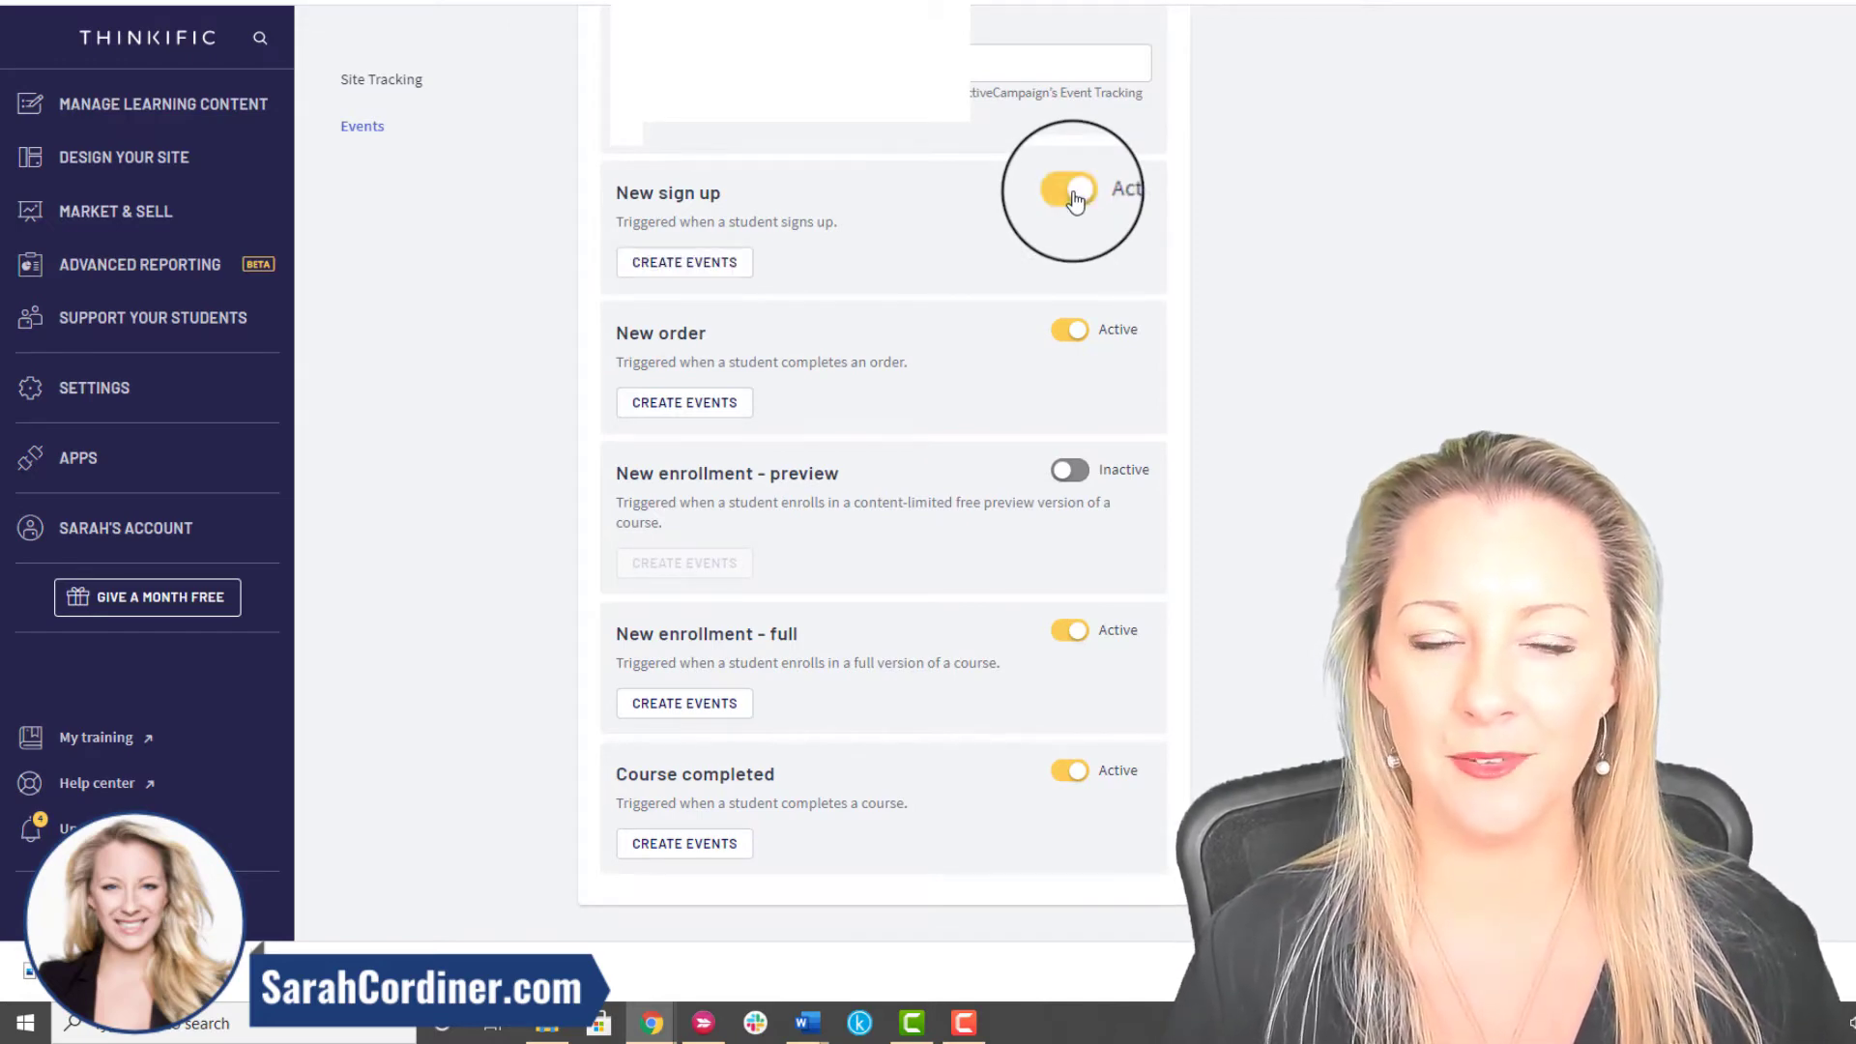
click(706, 270)
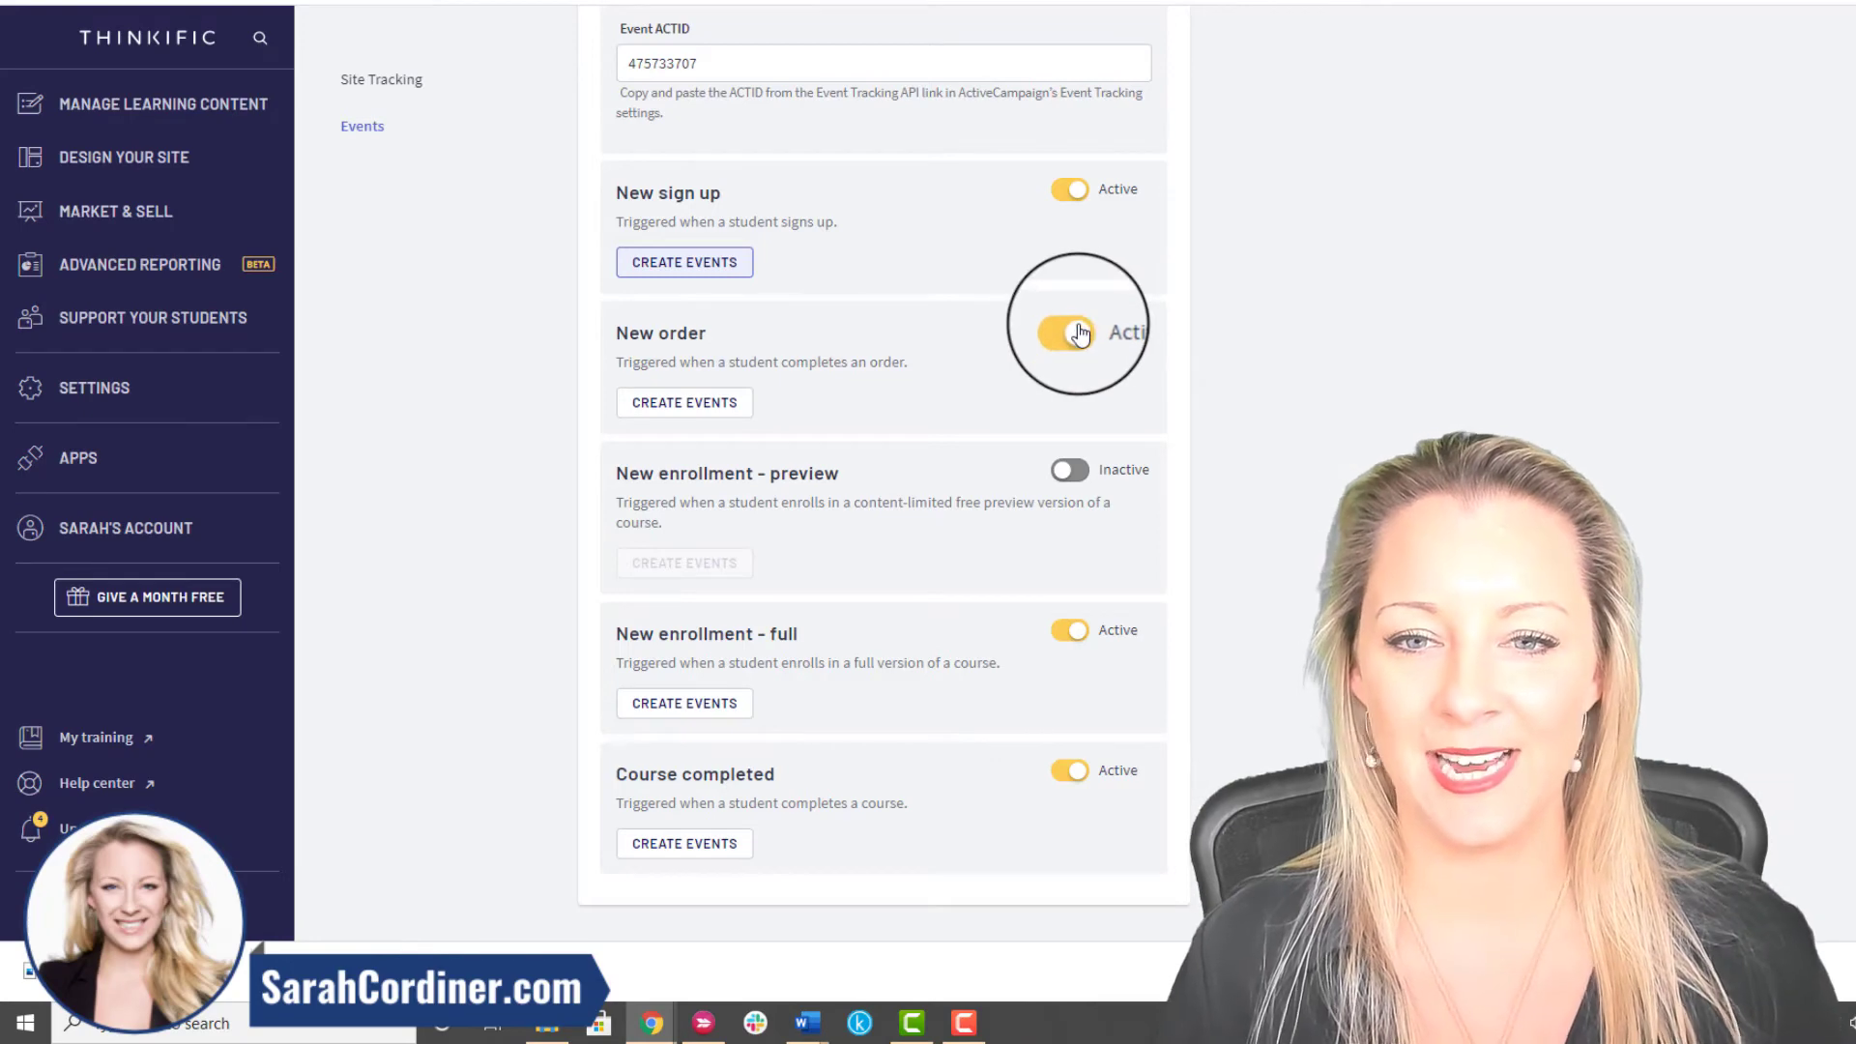
click(709, 411)
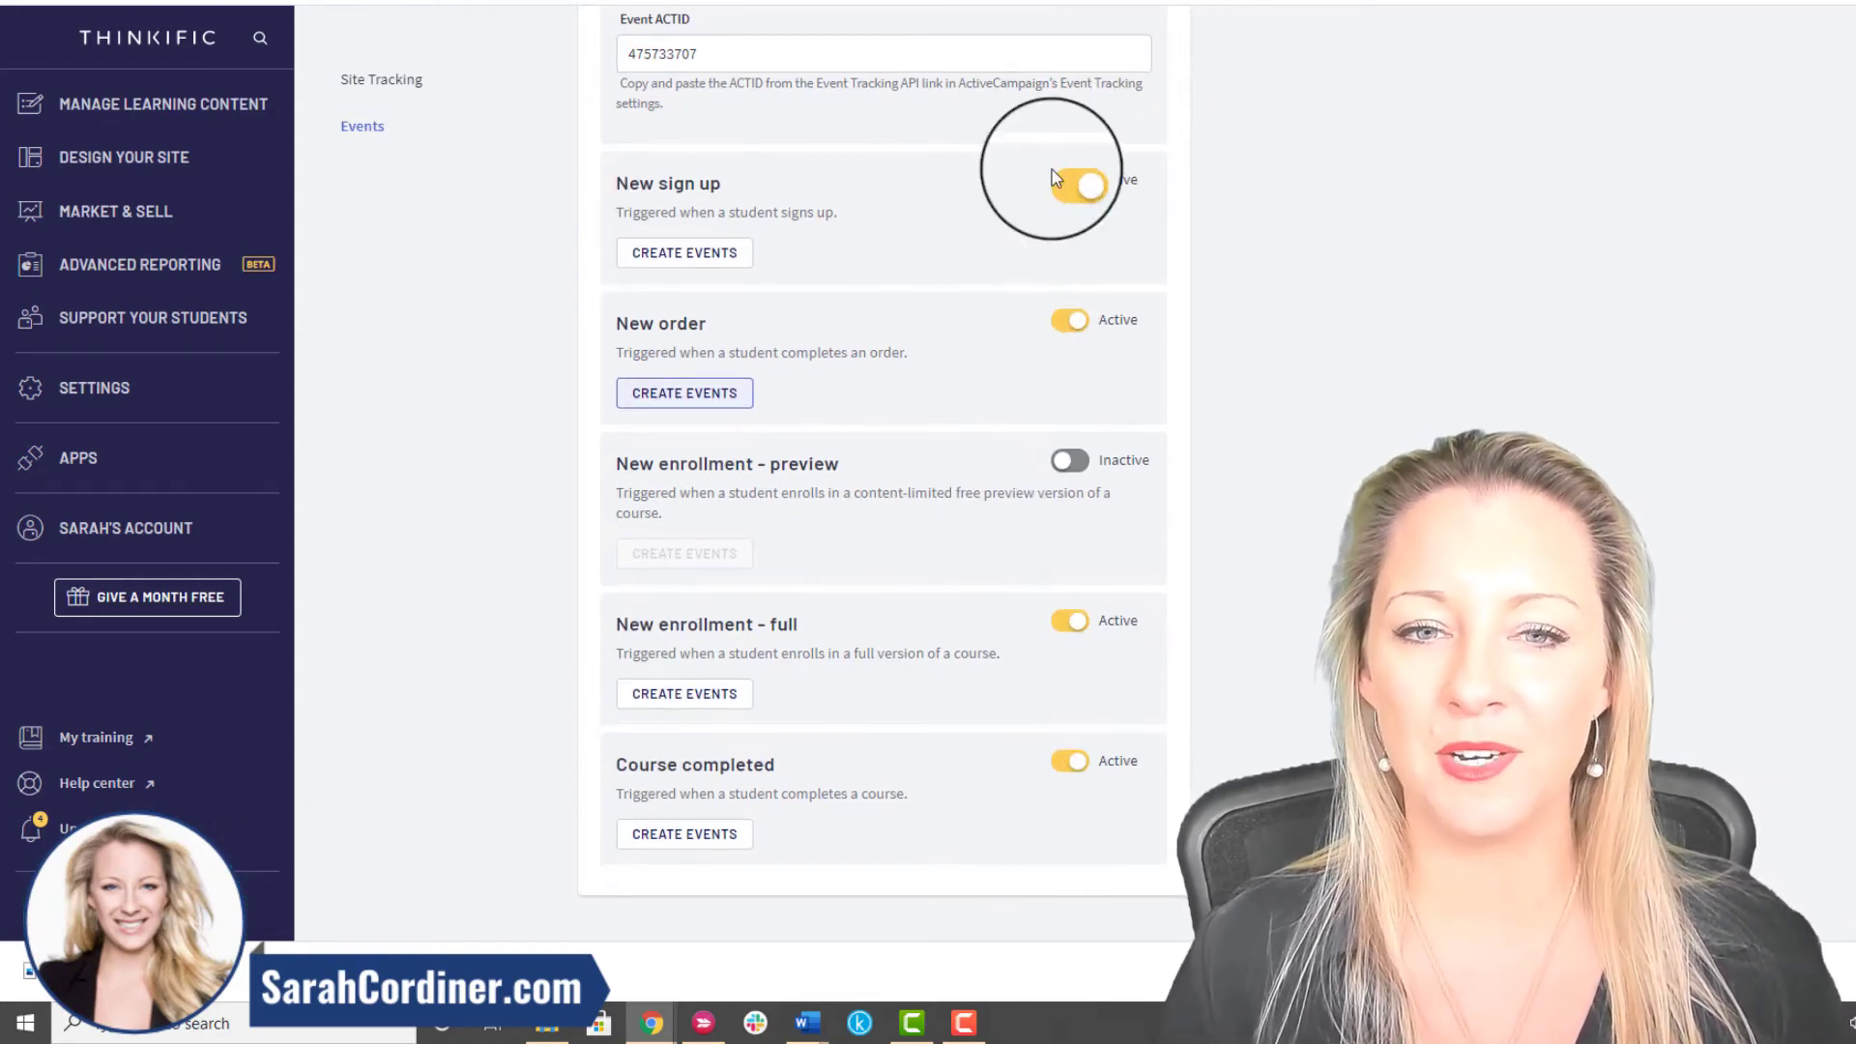
scroll(1108, 377, up, 2)
scroll(1107, 377, up, 1)
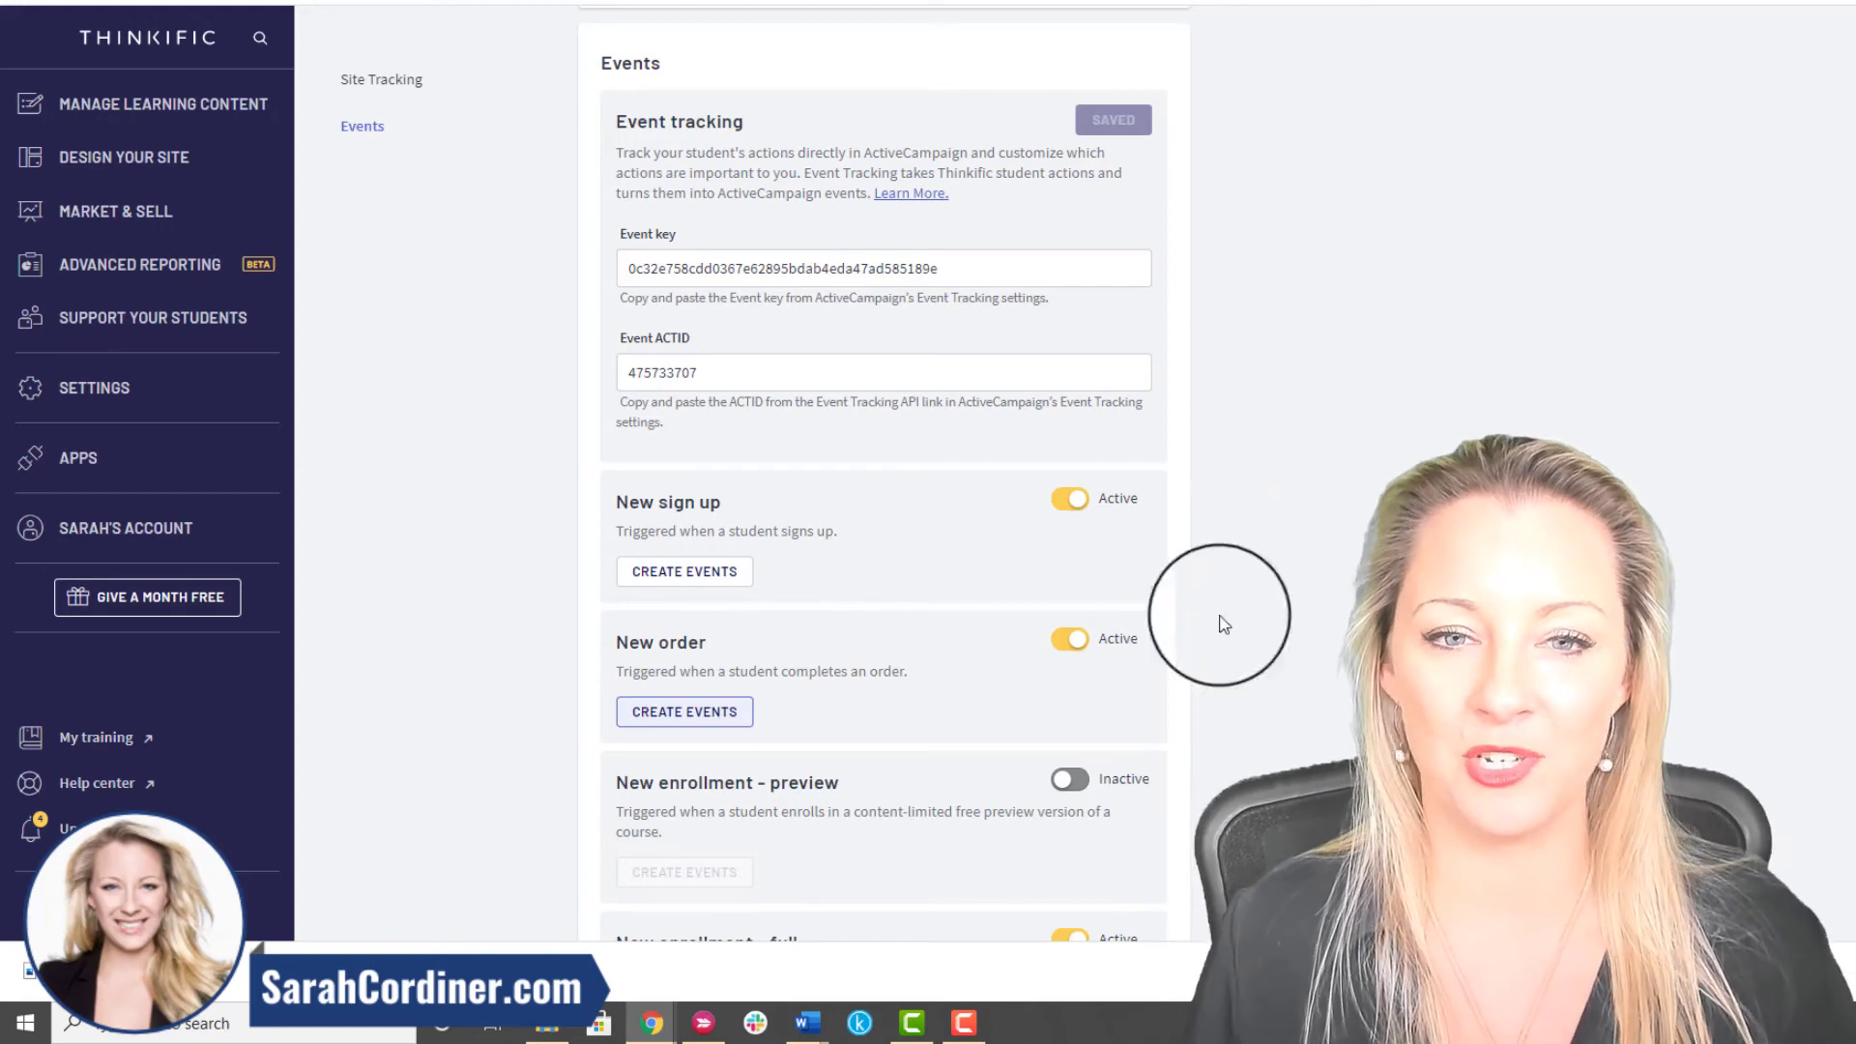
scroll(1042, 500, down, 3)
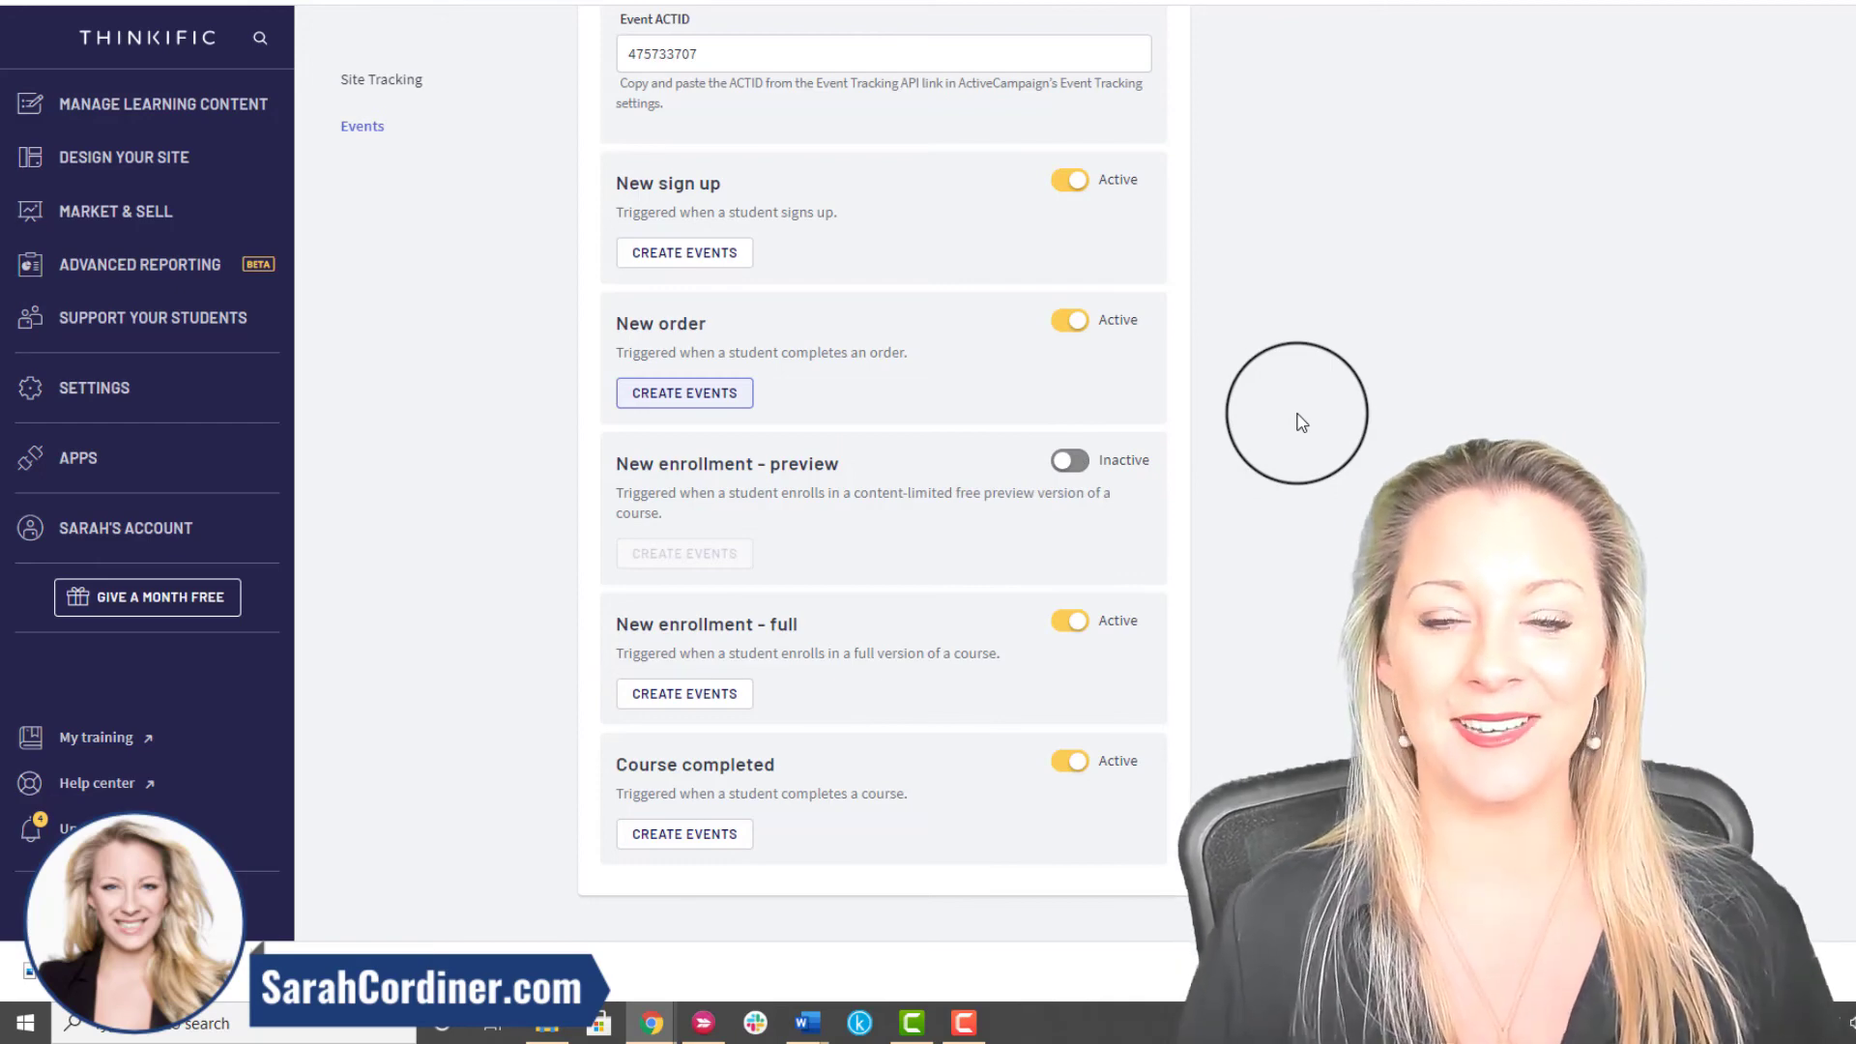
scroll(1300, 423, up, 4)
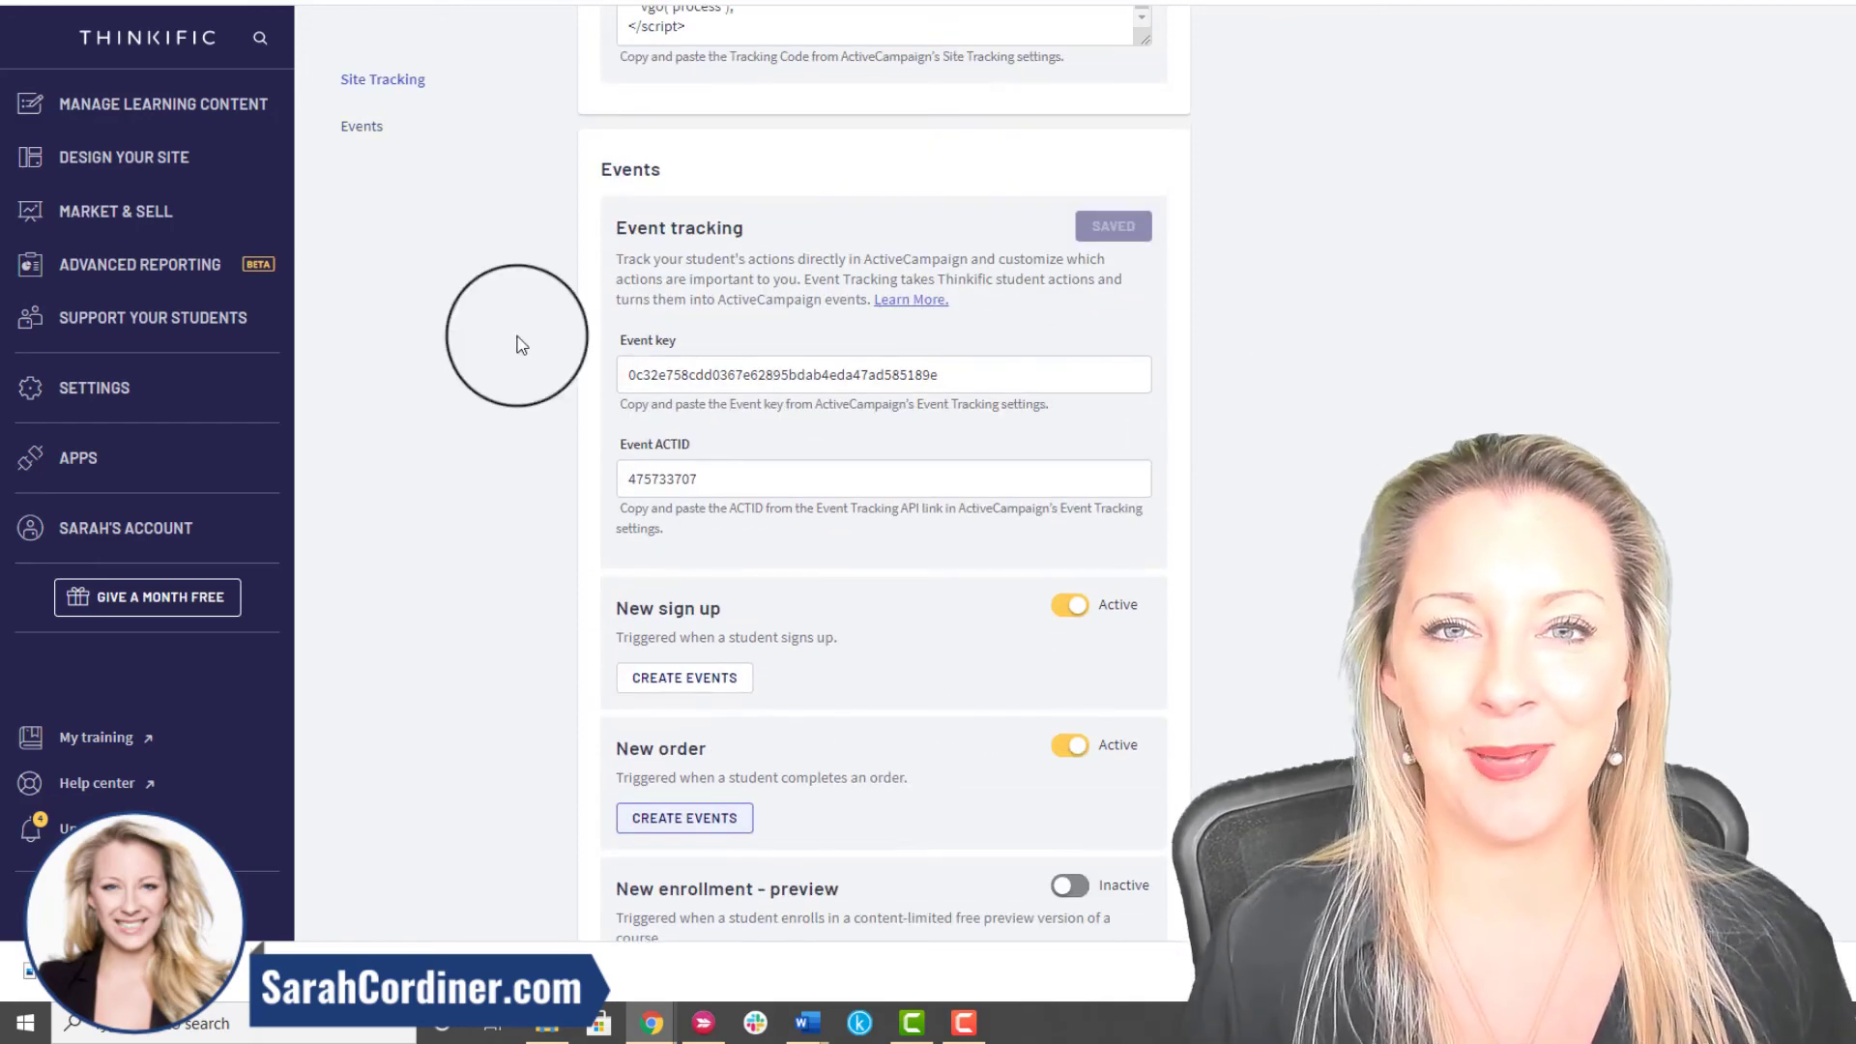